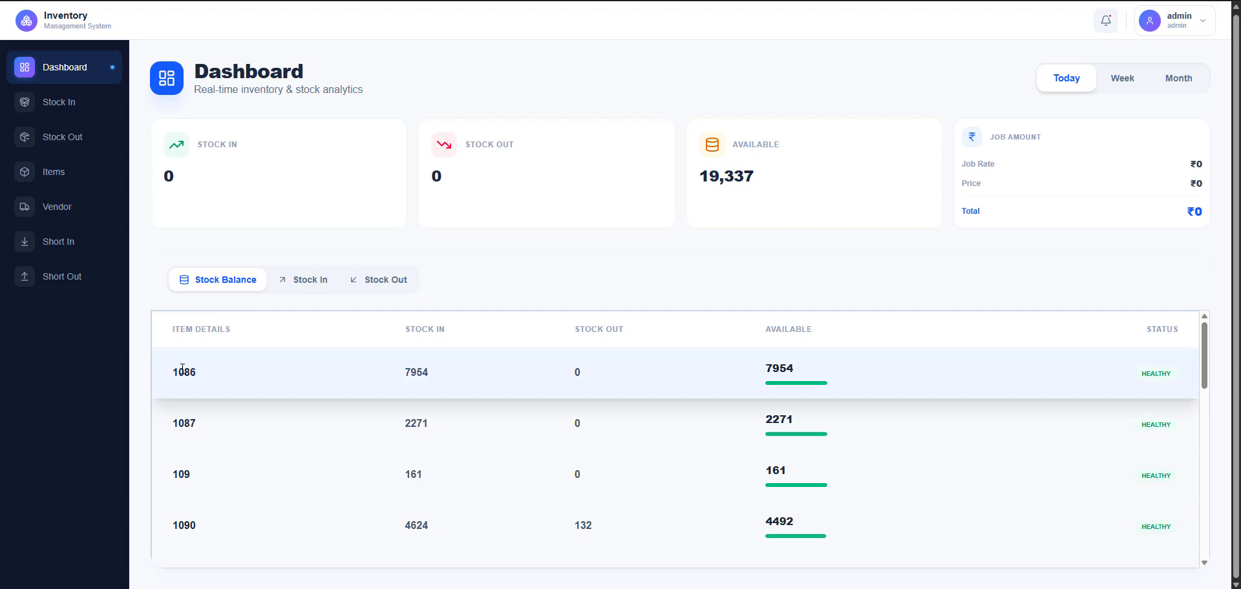
- Examine the dashboard's Stock Balance table, checking item numbers, stock in, stock out and available quantities through the last item
left_click_drag(173, 368, 205, 373)
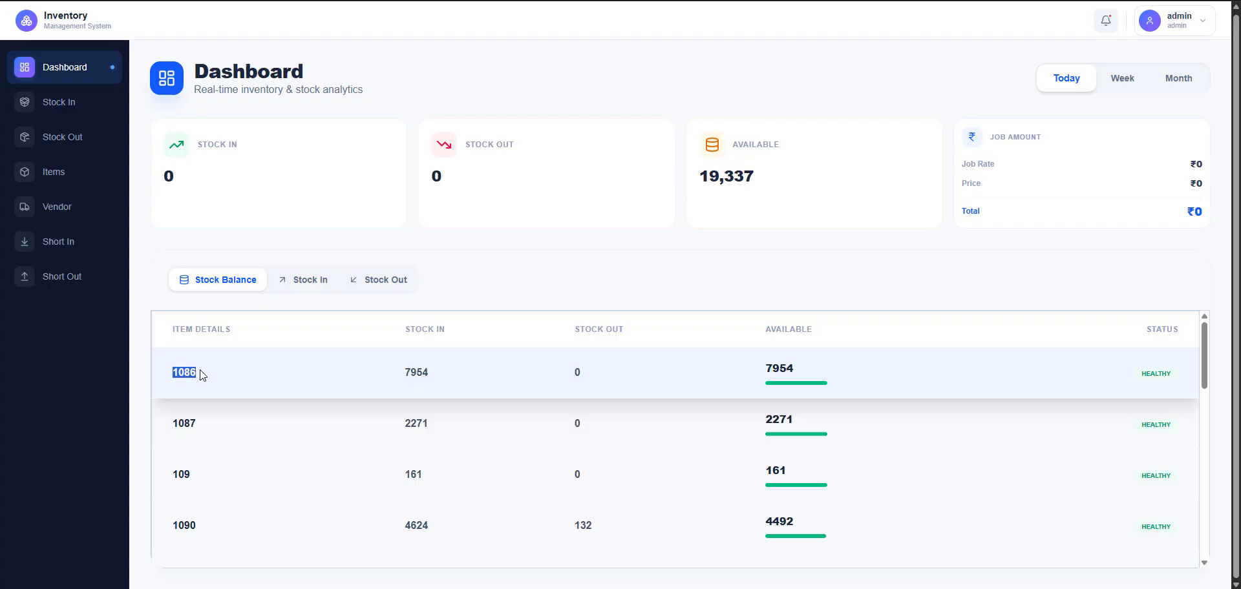
left_click(437, 376)
left_click_drag(768, 370, 795, 370)
scroll(782, 414, "down", 5)
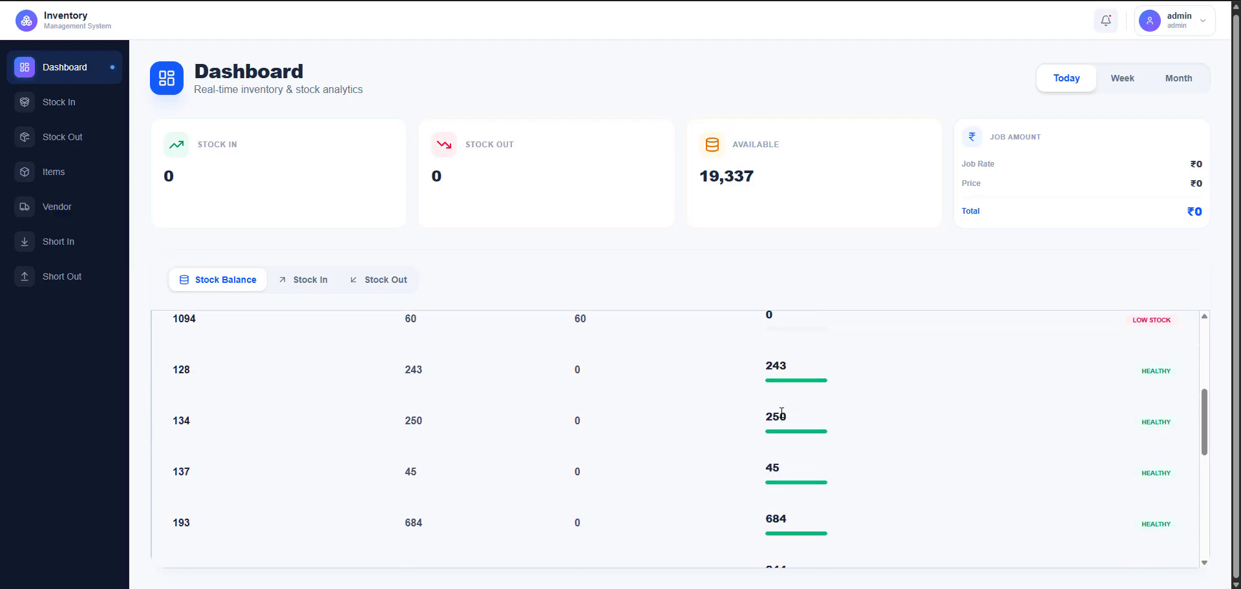
scroll(781, 412, "down", 5)
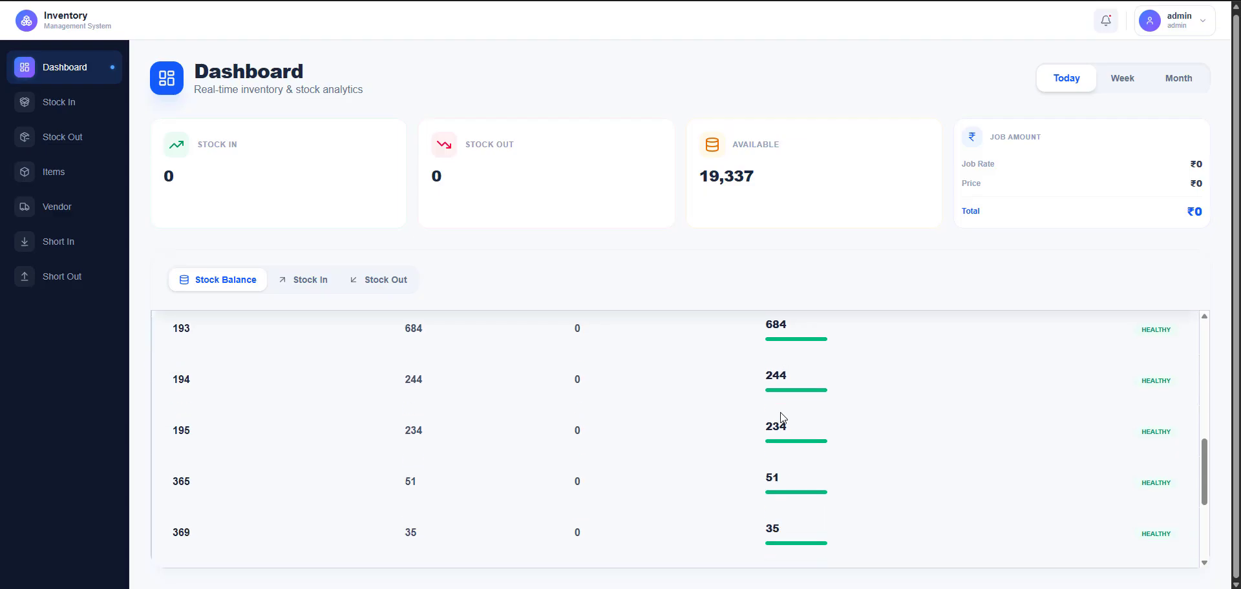
scroll(783, 419, "down", 1)
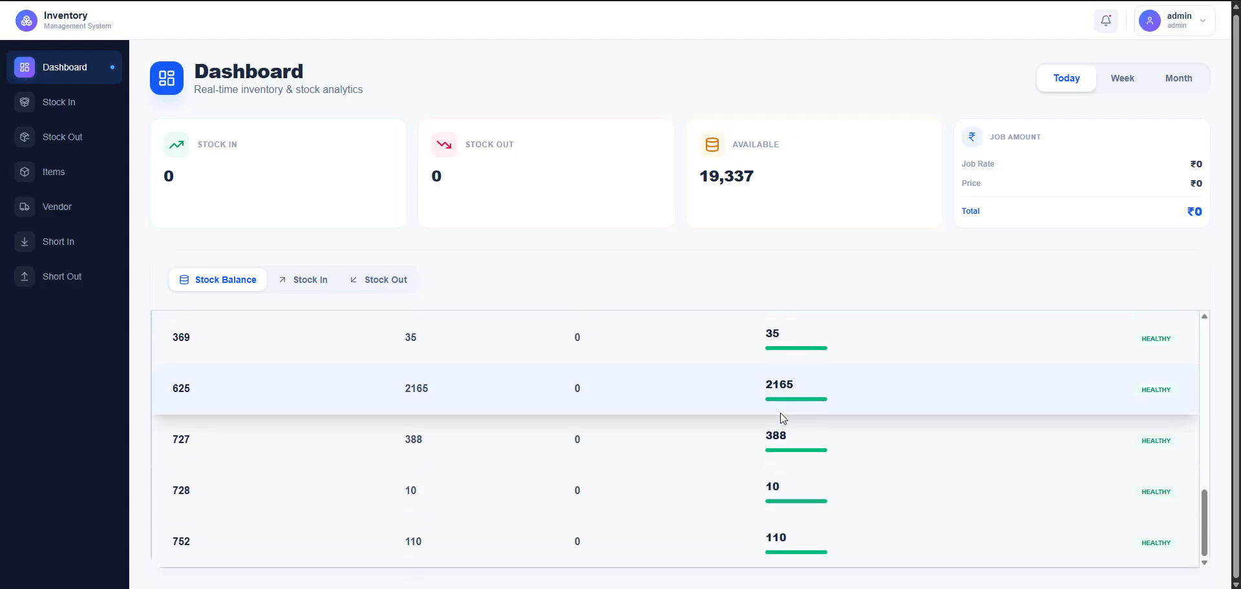
scroll(780, 414, "up", 10)
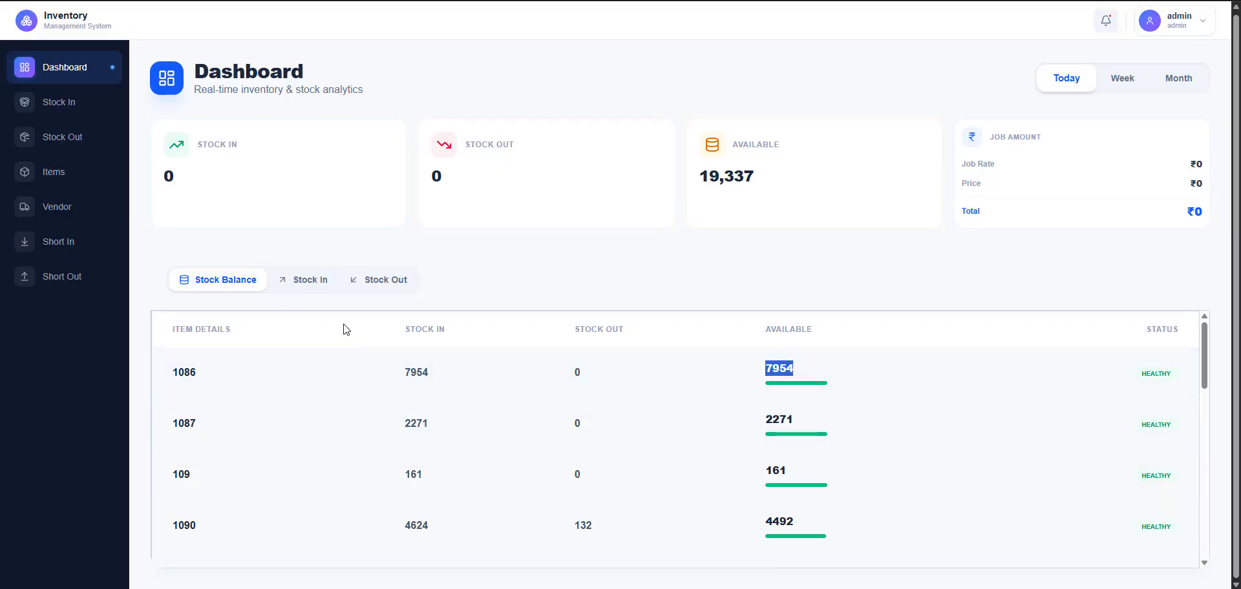
- Review item, vendor, quantity and date in the dashboard's Stock In table, and show its Stock Out table
left_click(309, 284)
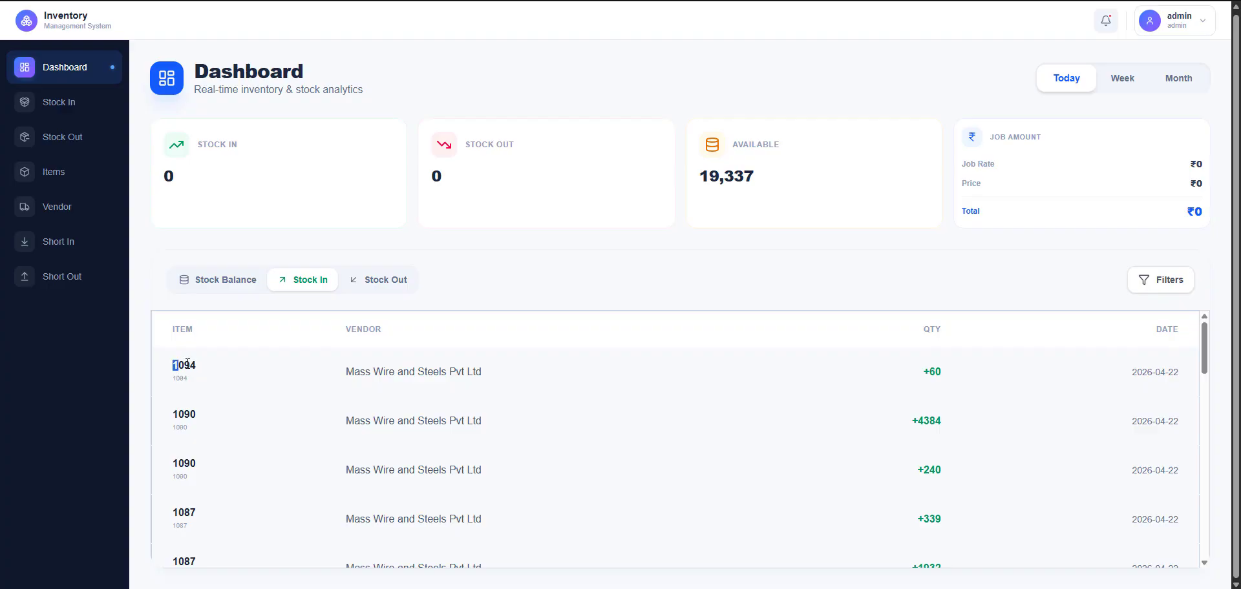
left_click_drag(187, 363, 201, 365)
left_click_drag(346, 378, 422, 372)
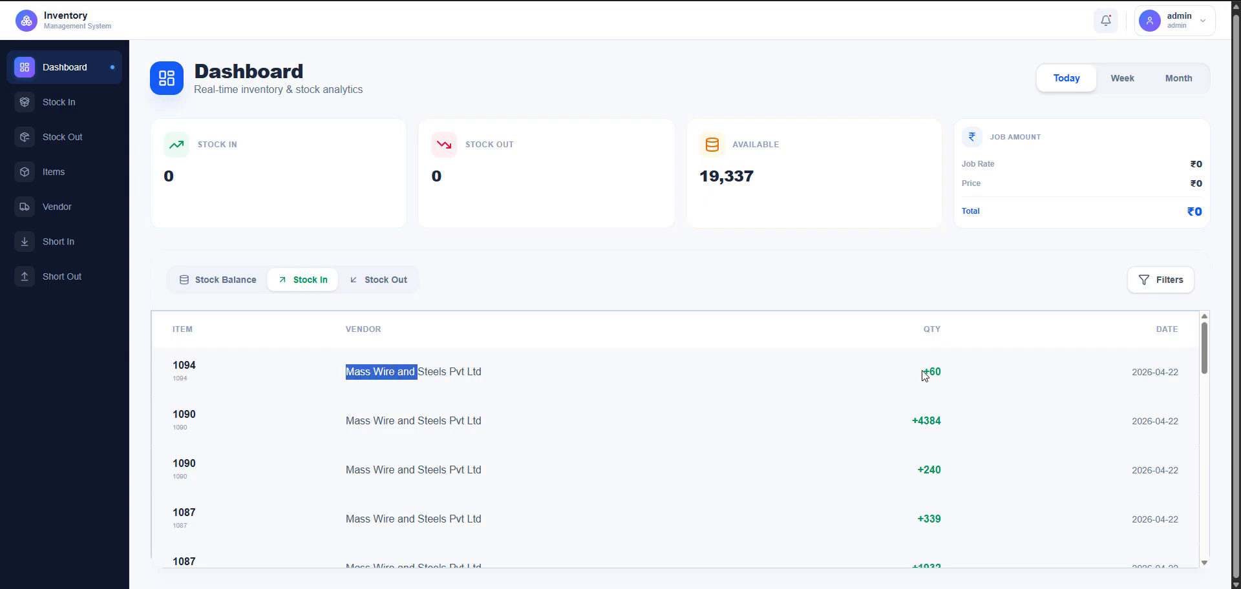
left_click_drag(923, 376, 942, 374)
left_click_drag(1120, 373, 1171, 375)
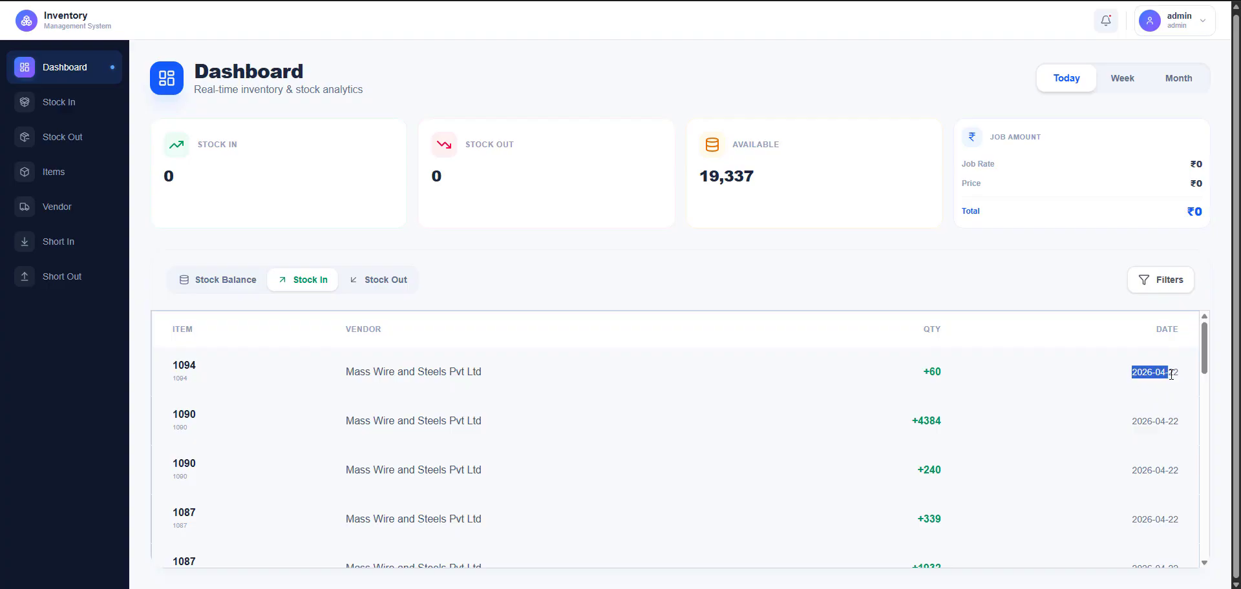
scroll(672, 457, "down", 15)
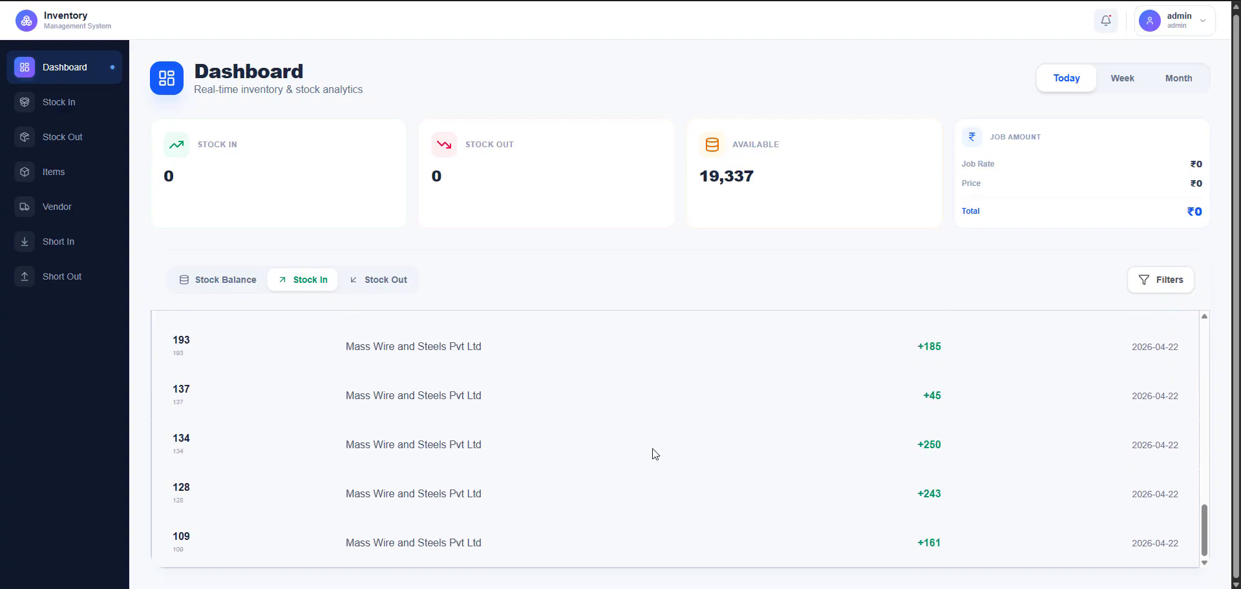
left_click(386, 282)
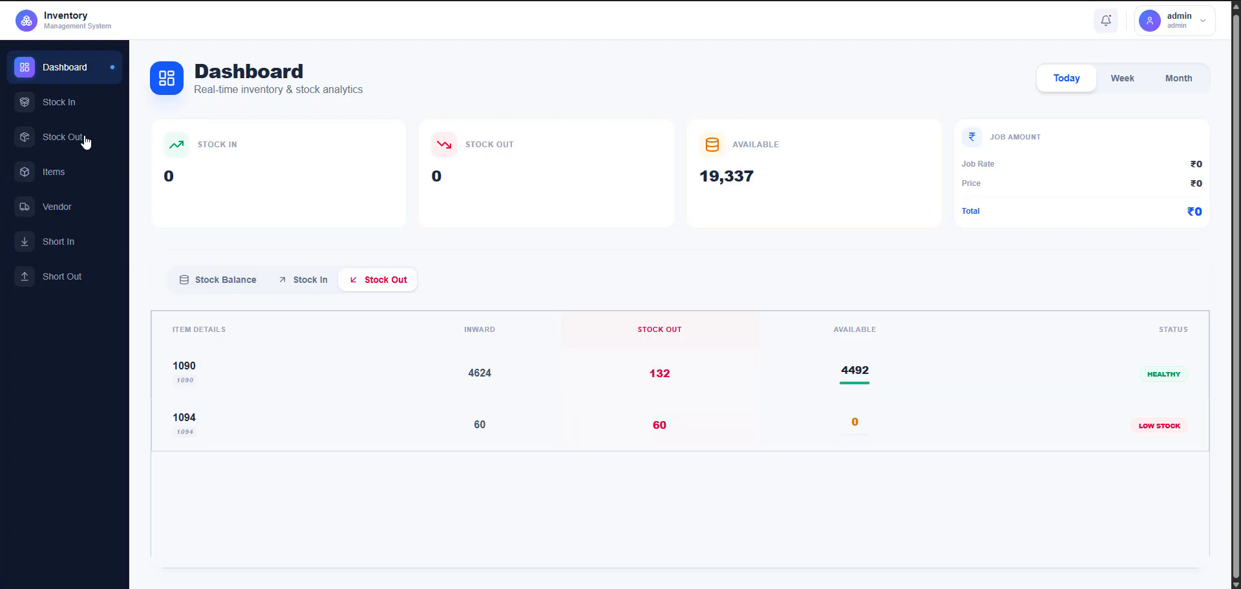
- Open the full Stock In page and look through all of its incoming inventory records
left_click(55, 111)
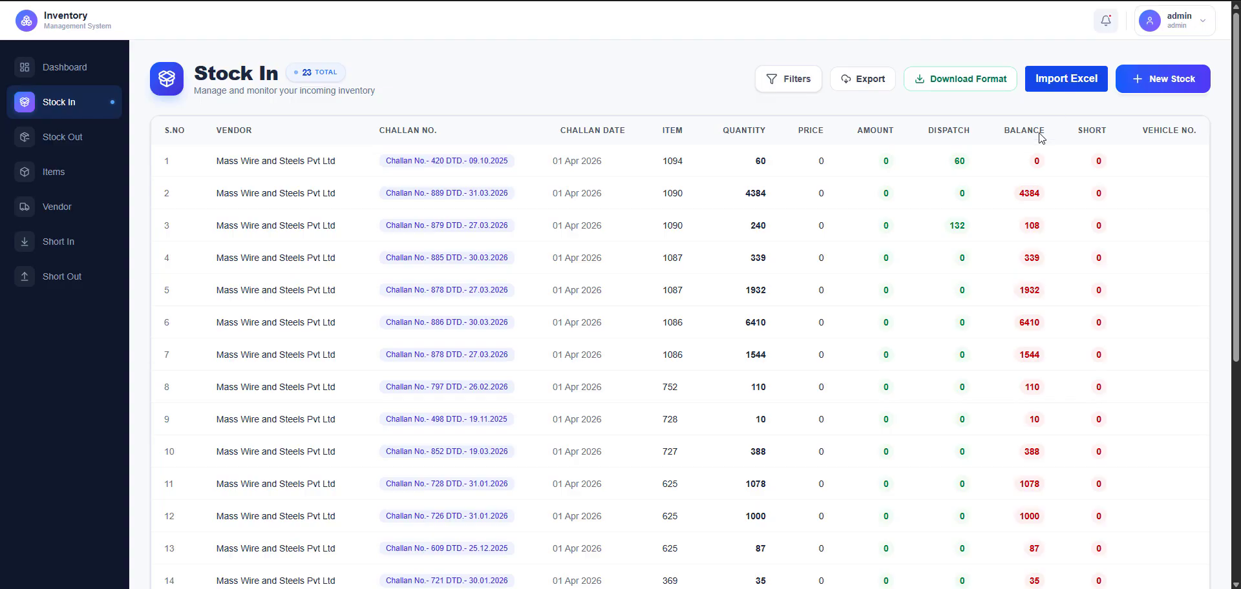
scroll(742, 255, "down", 5)
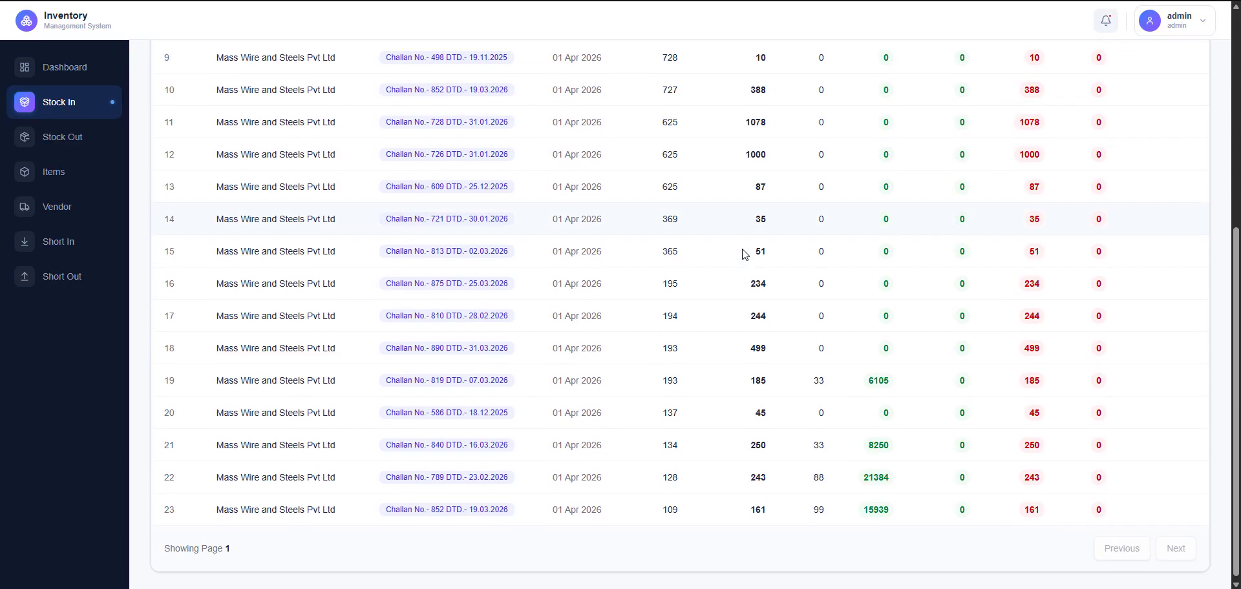
scroll(744, 252, "up", 6)
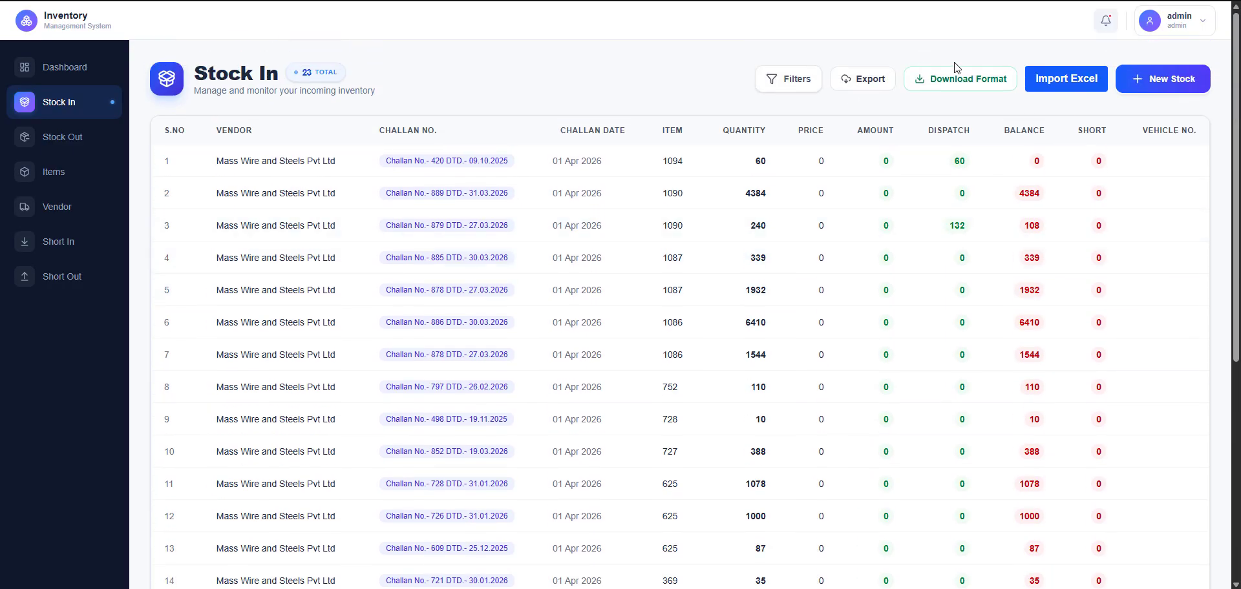
- Start a new stock entry with Mass Wire and Steels Pvt Ltd as the vendor, leaving challan and vehicle numbers empty
left_click(1161, 85)
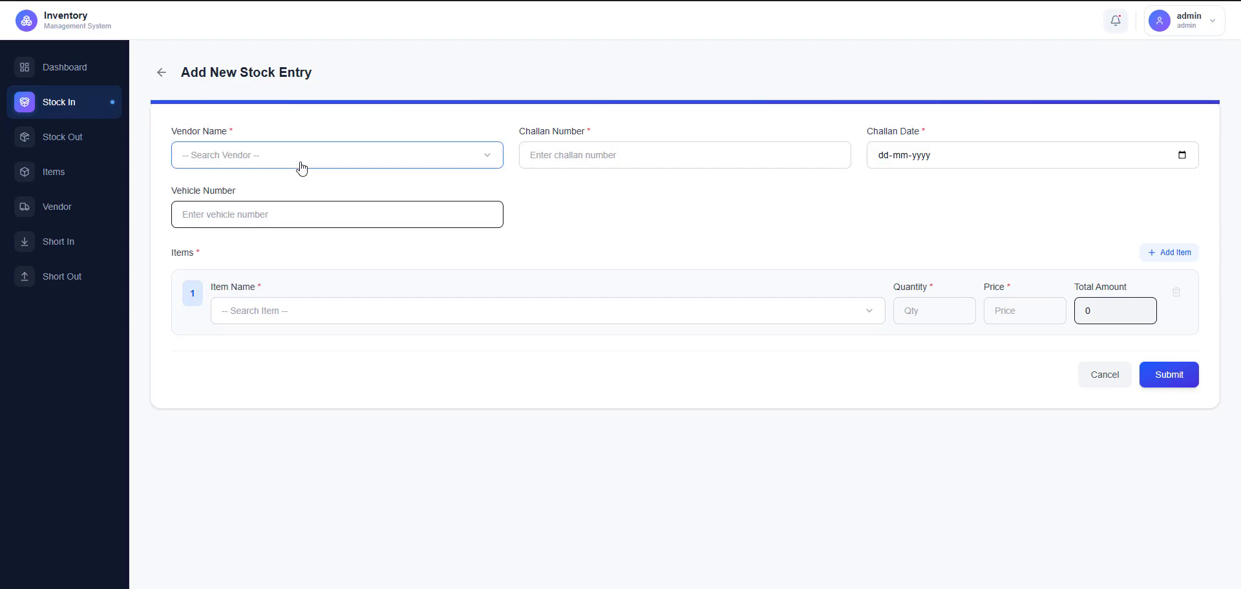
left_click(489, 157)
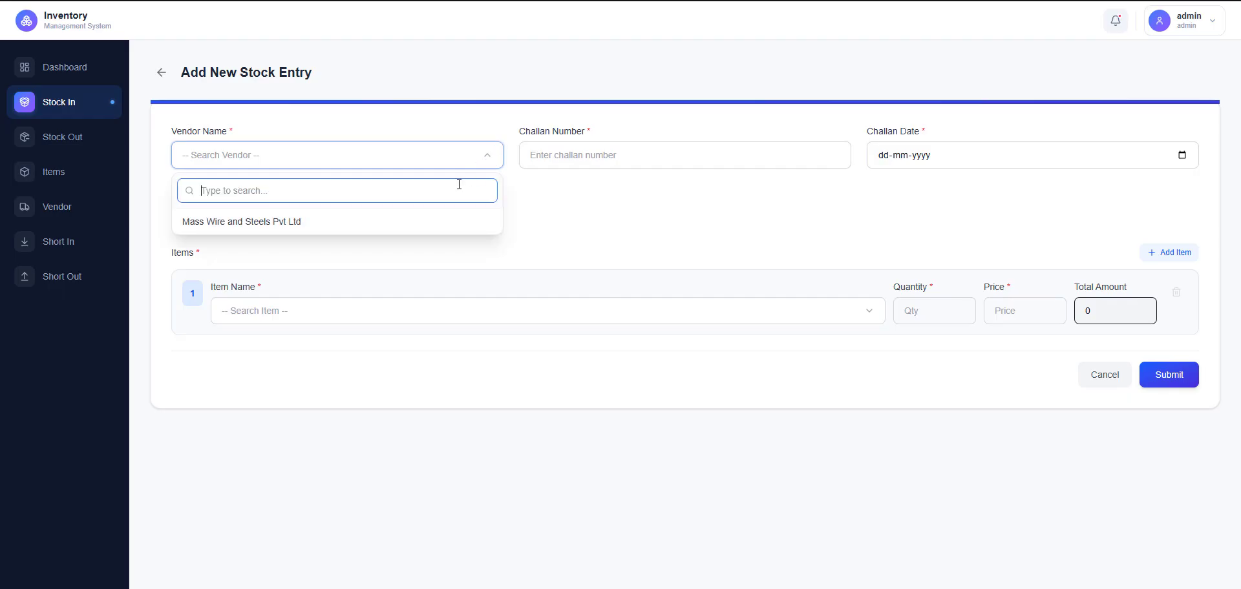
left_click(442, 223)
left_click(560, 160)
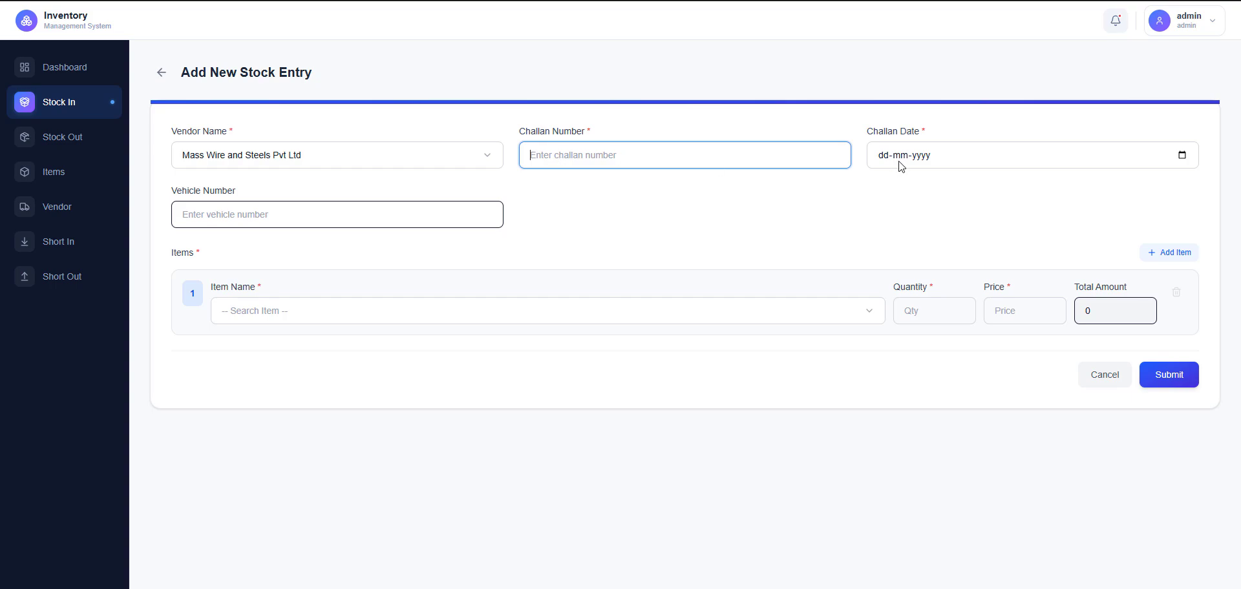
left_click(260, 218)
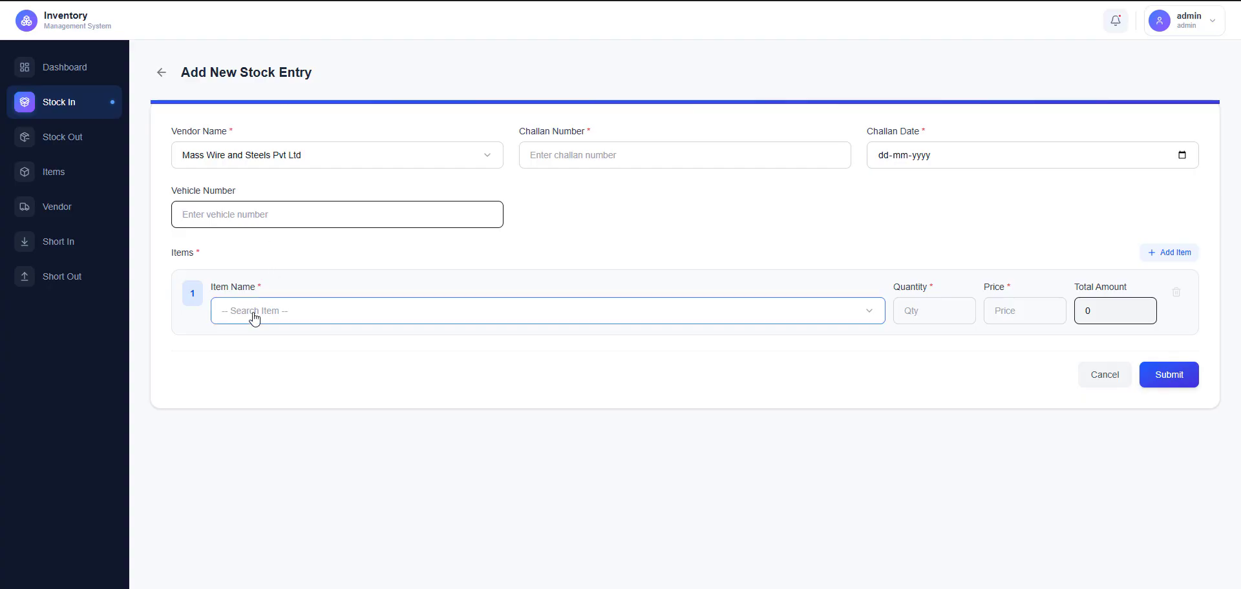
- Fill the first item row with item 1094, quantity 1000 and price 100
left_click(282, 316)
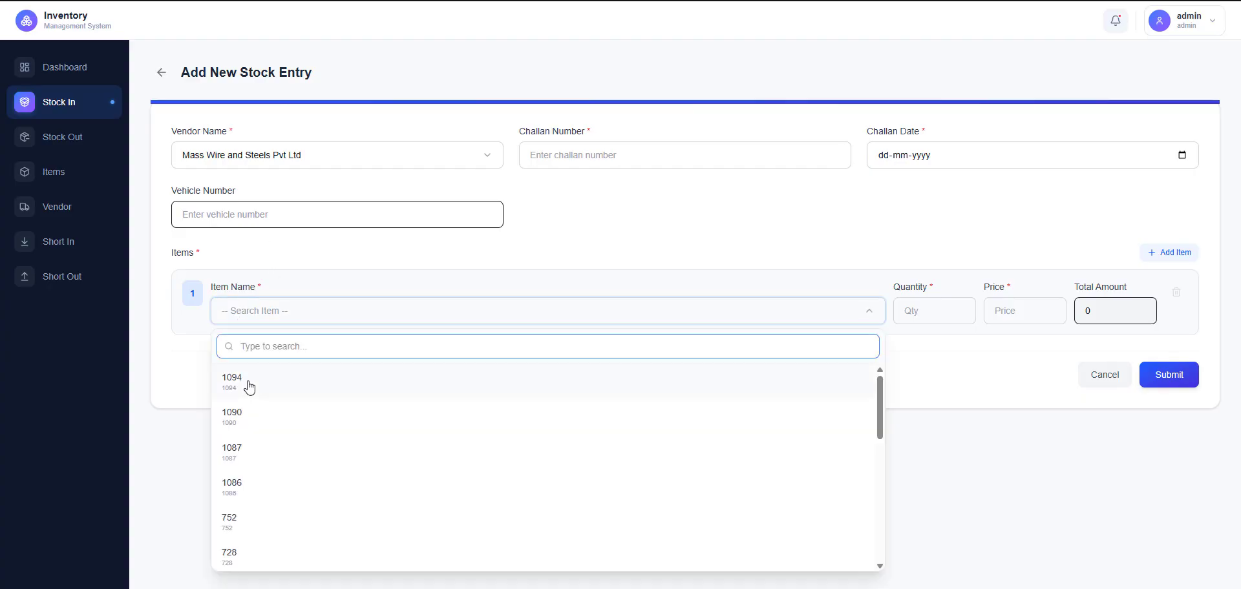
left_click(249, 386)
left_click(922, 310)
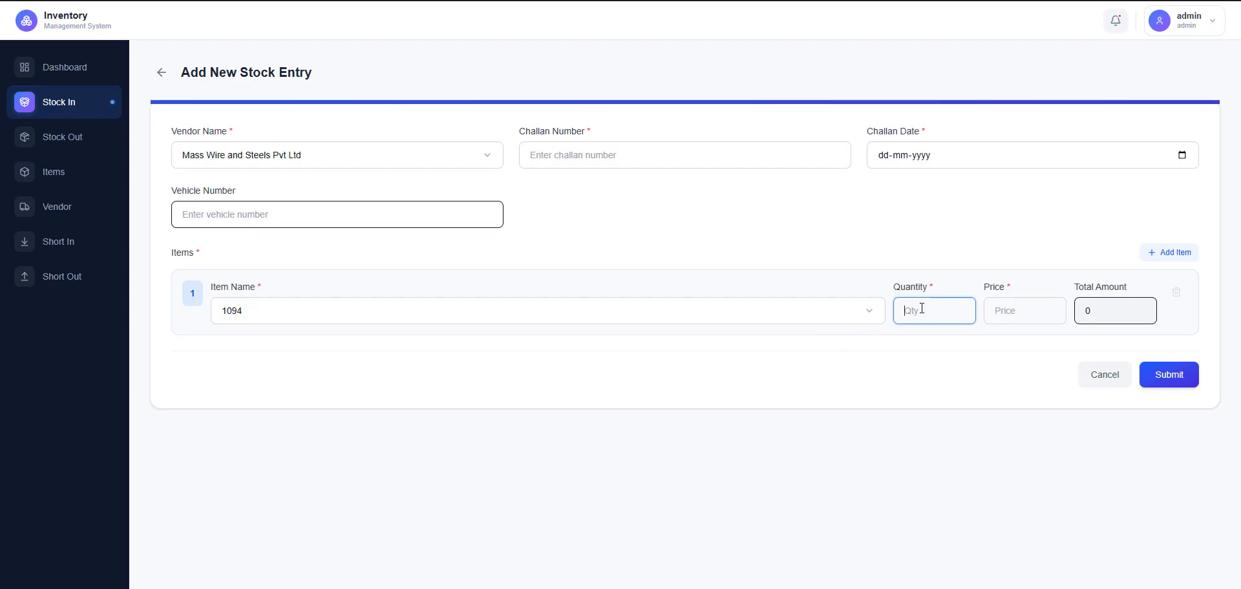
type("1000")
left_click(1026, 320)
type("100")
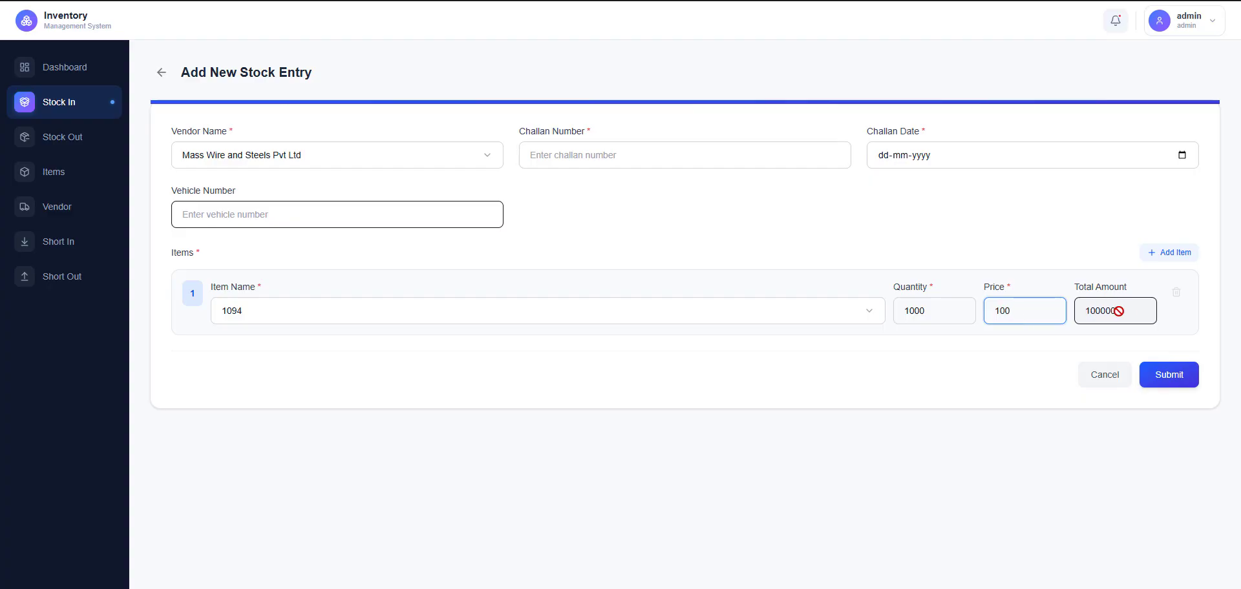
- Add two more item rows to the stock entry and cancel the entry without submitting it
left_click(1174, 256)
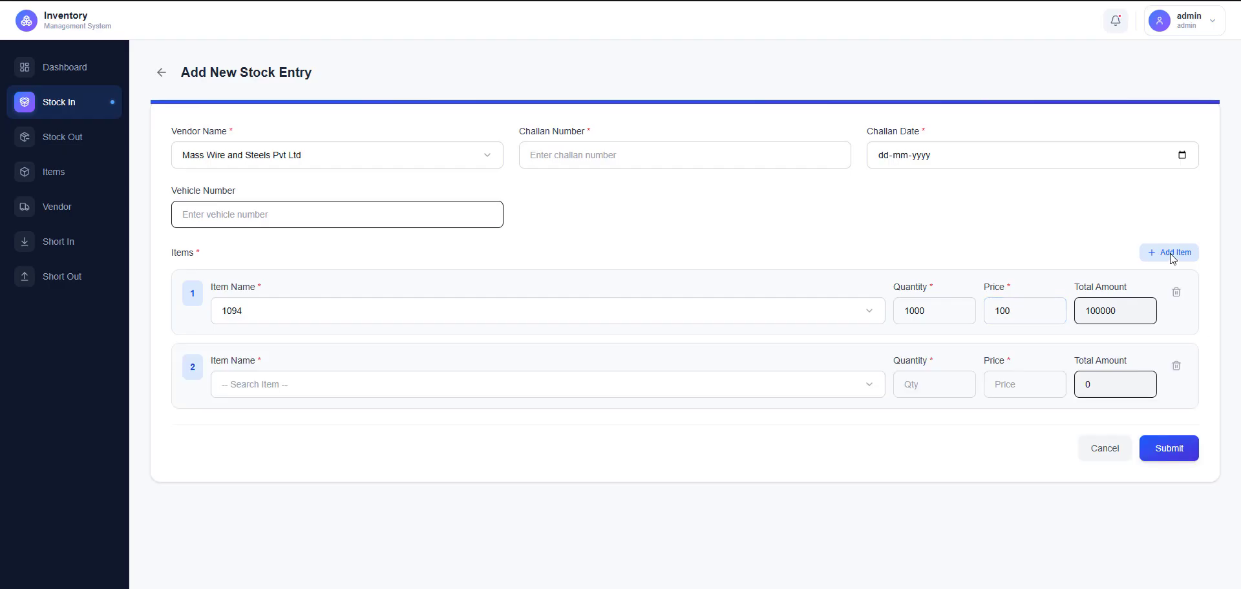
left_click(1173, 256)
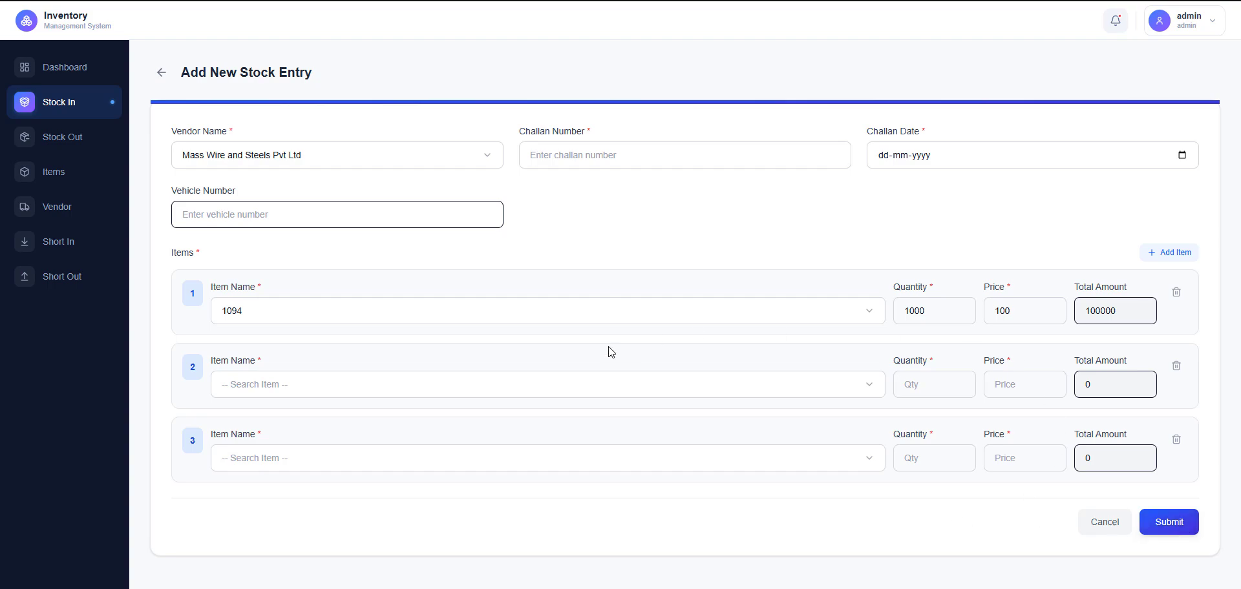
left_click(1105, 522)
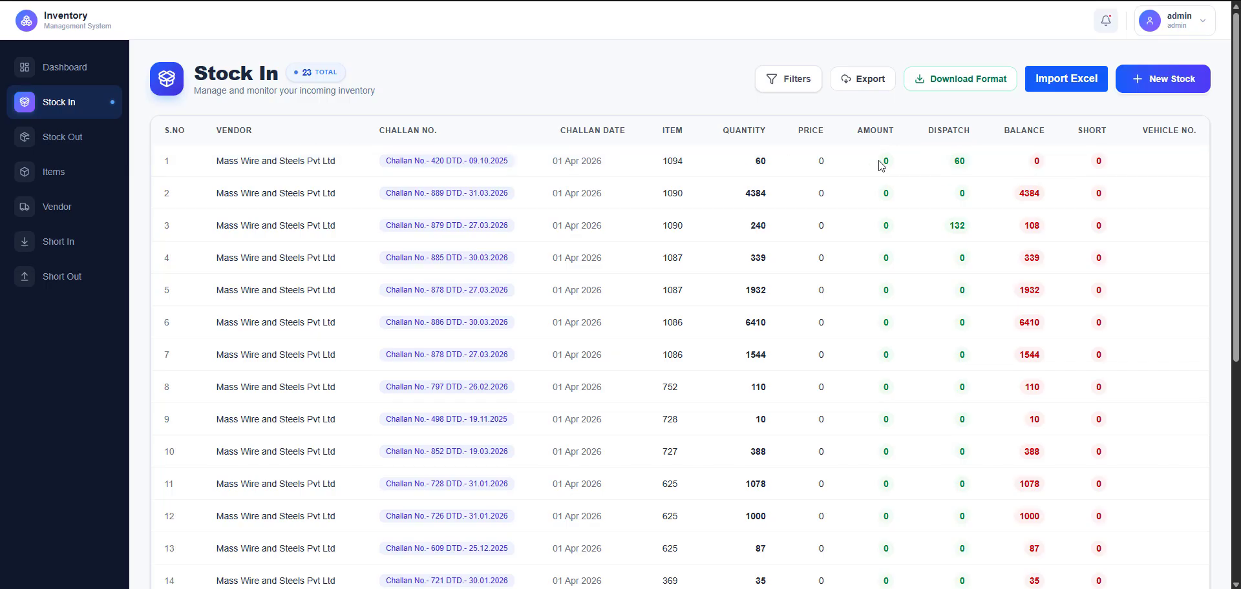
- Examine the vendor, challan number, challan date, item and quantity of the first Stock In record
left_click_drag(223, 161, 277, 161)
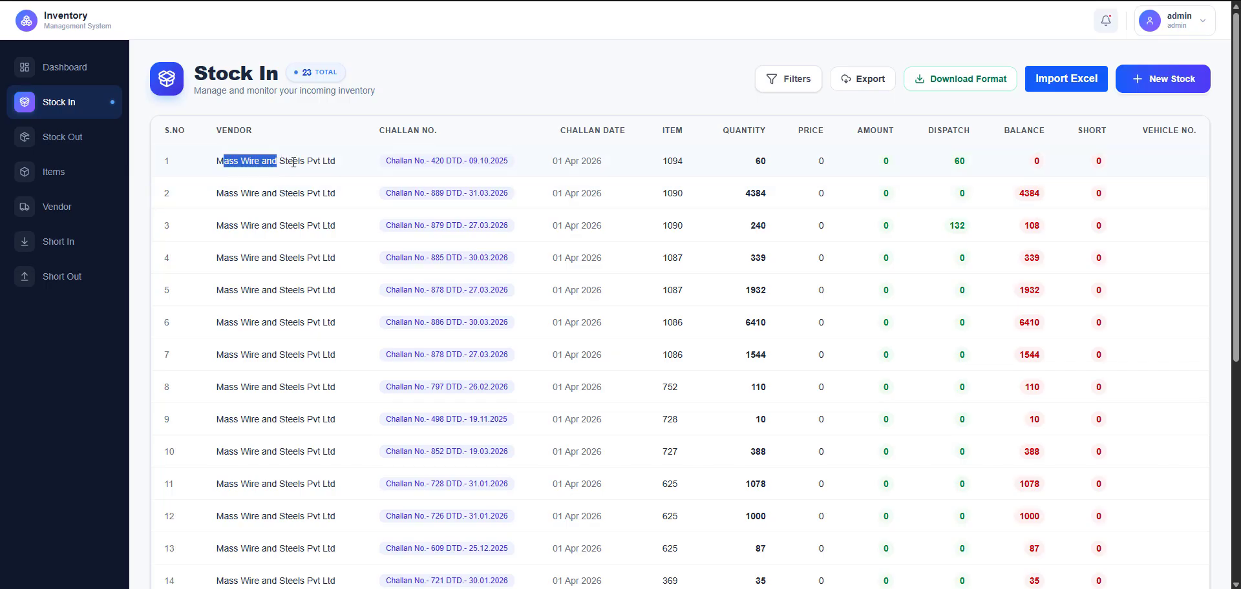
left_click_drag(384, 161, 470, 161)
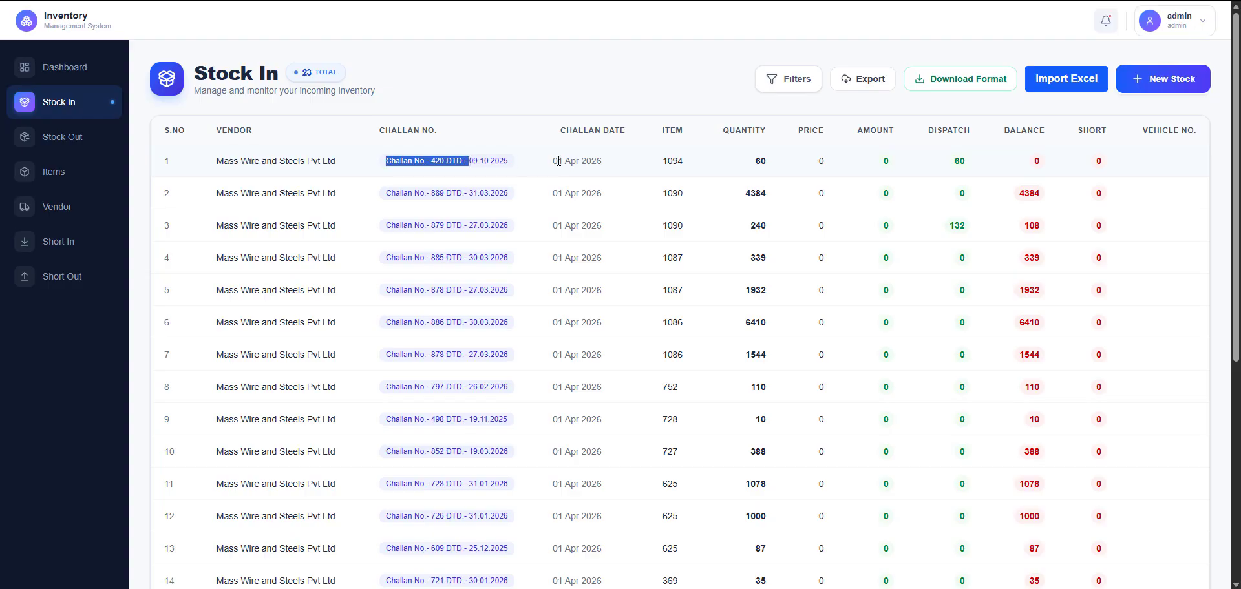
left_click_drag(550, 161, 584, 162)
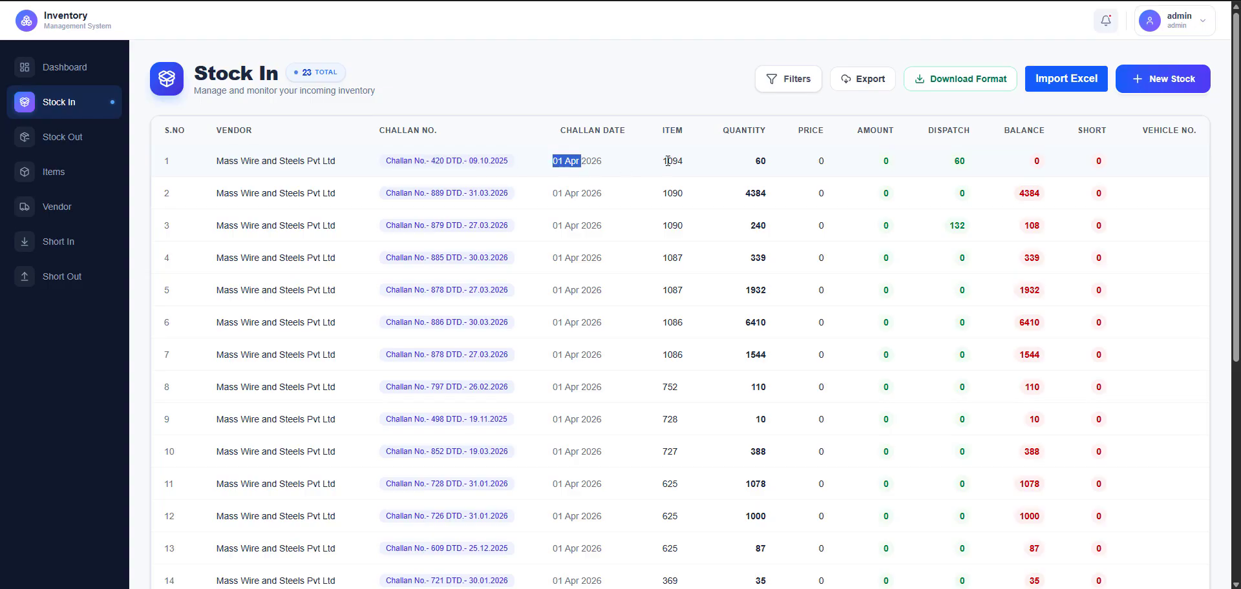
left_click_drag(662, 161, 673, 160)
left_click_drag(753, 161, 775, 162)
- Show the Stock In filters and view the available vendor choices, keeping All Vendors
left_click(800, 82)
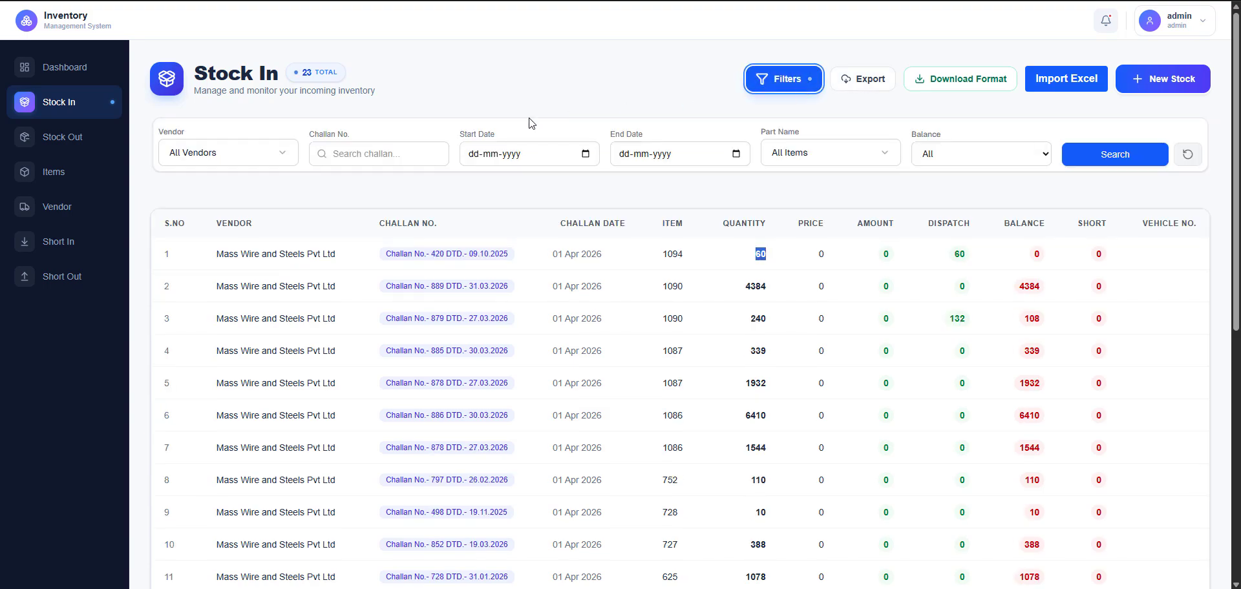
left_click(283, 156)
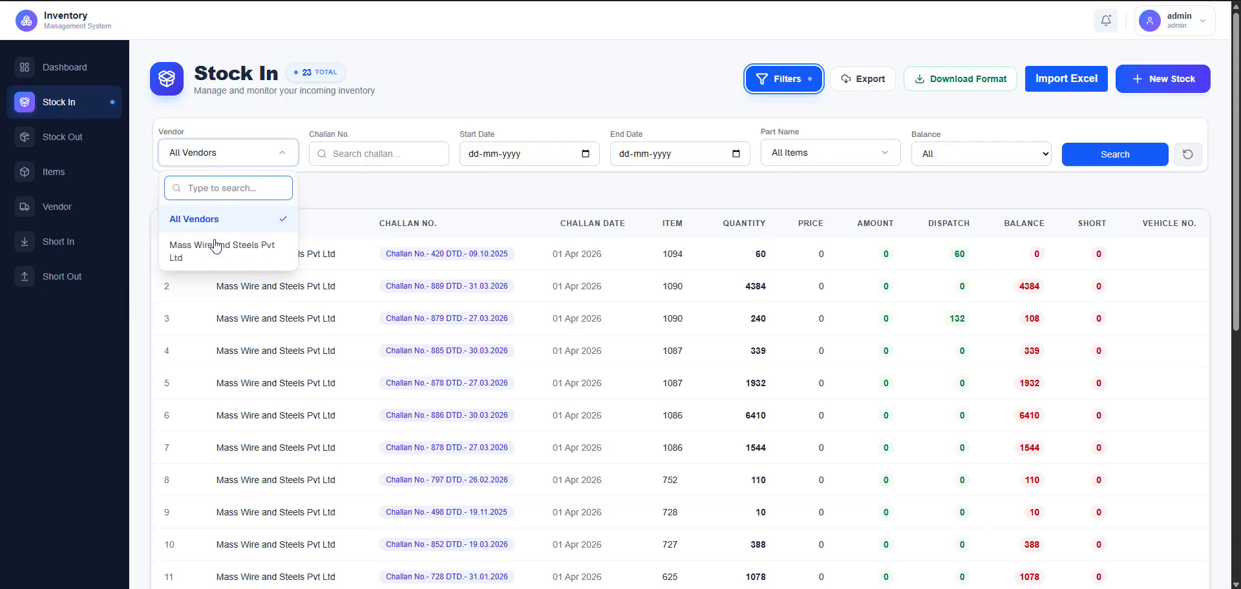
left_click(338, 194)
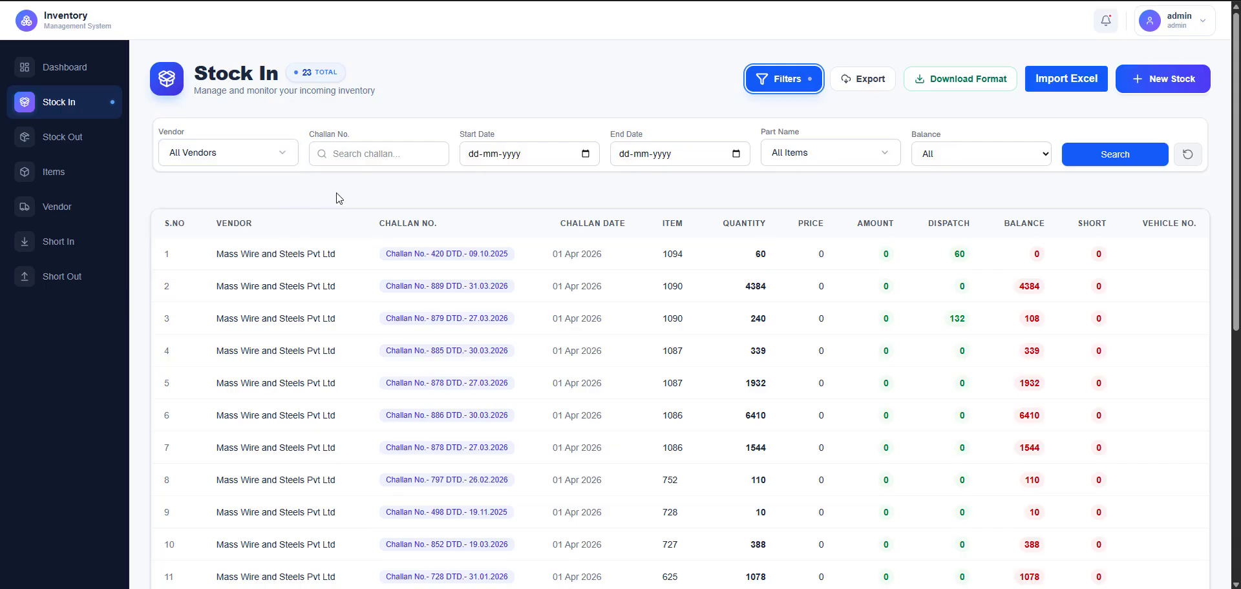
- Copy the first record's challan number and search the Stock In records by it
left_click_drag(386, 258, 511, 264)
key("ctrl+c")
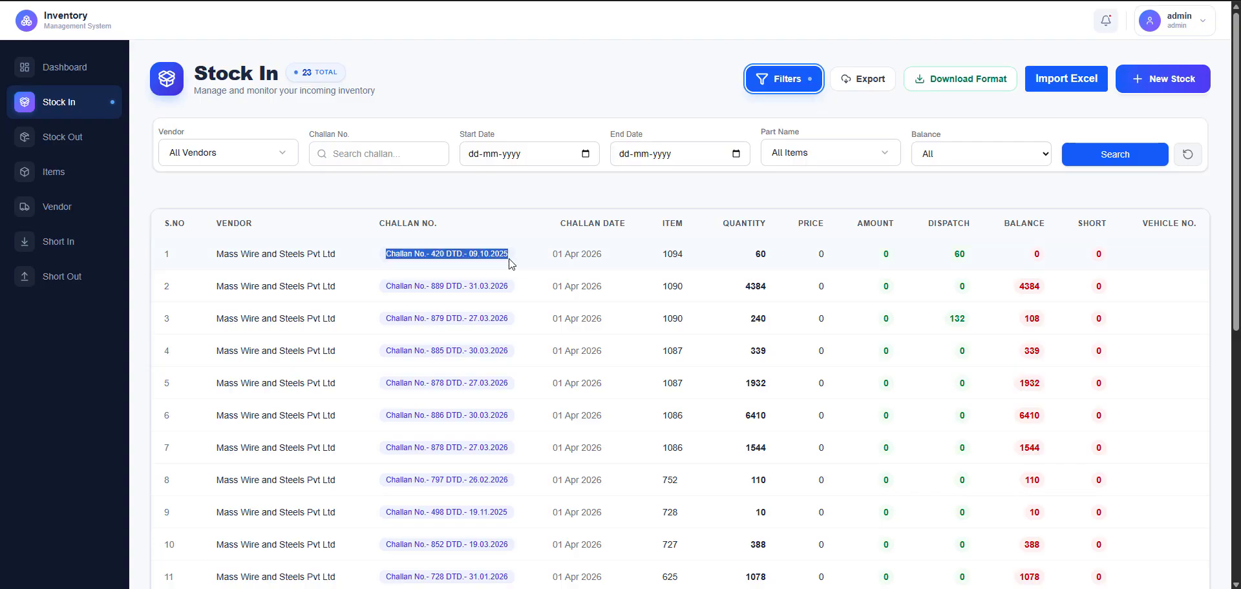
left_click(356, 154)
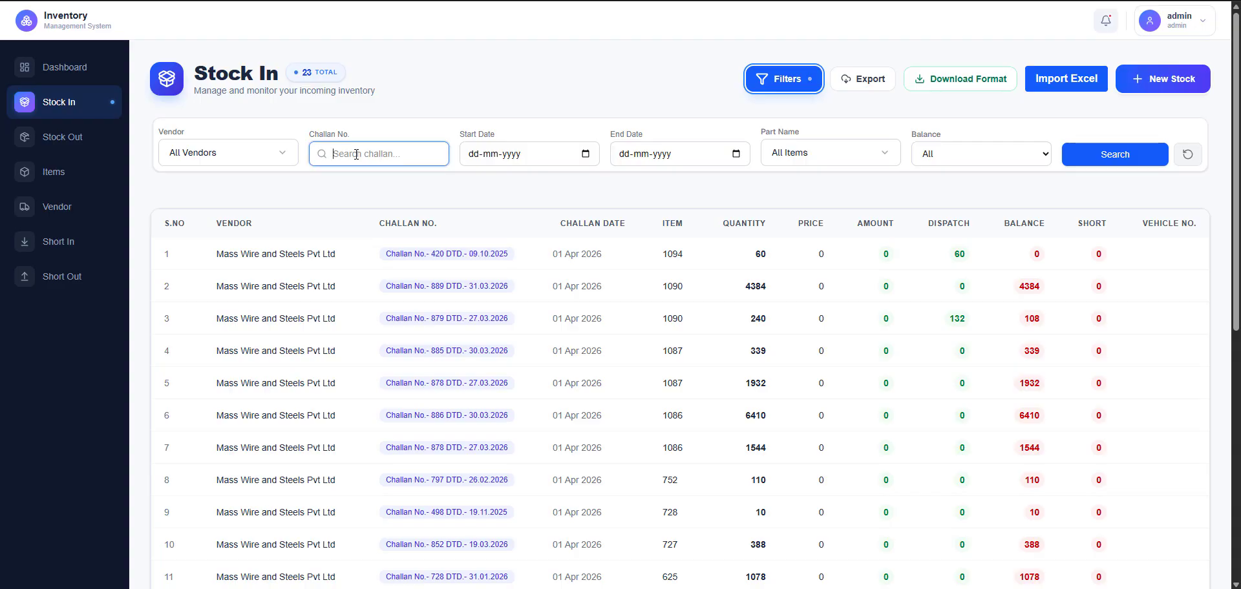
key("ctrl+v")
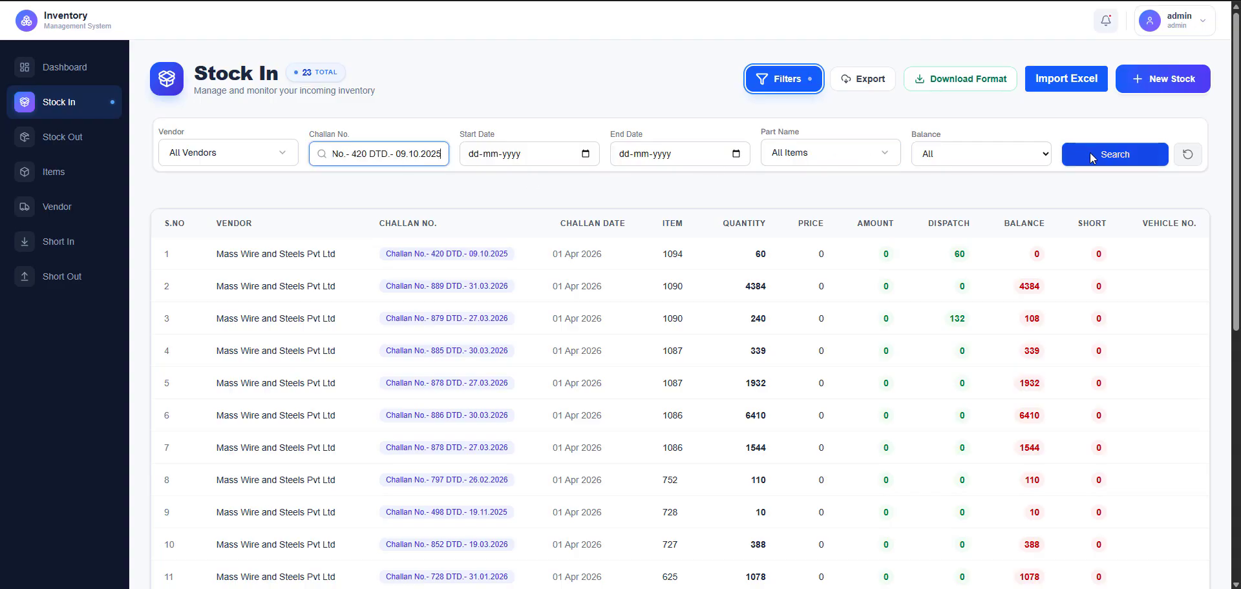
left_click(1115, 155)
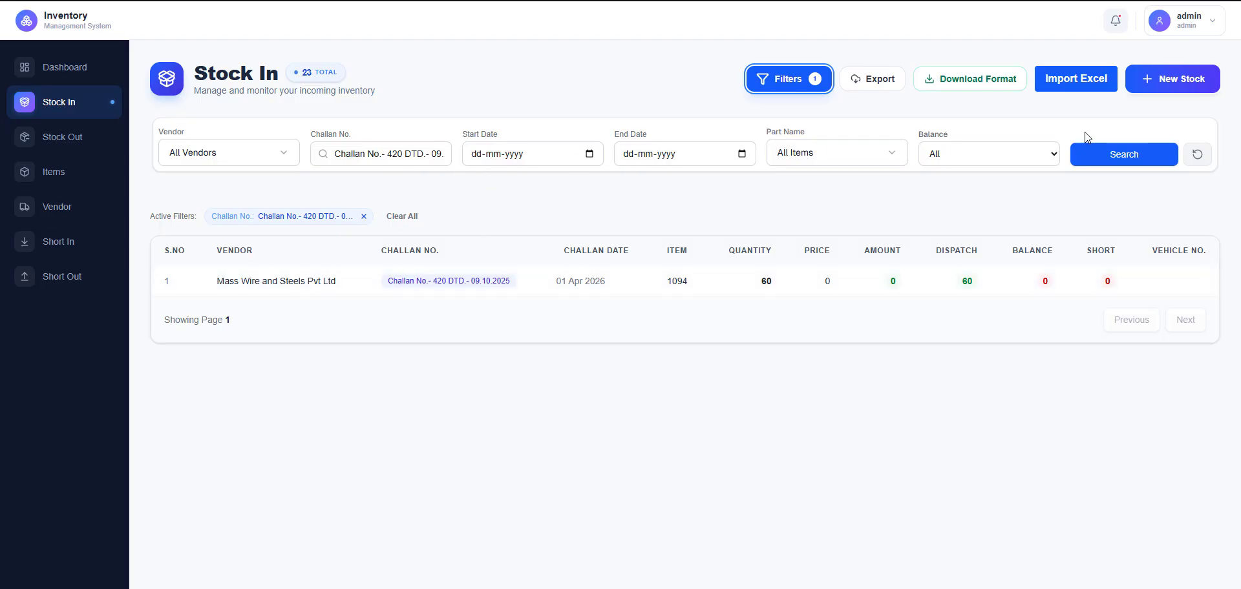
- Reset the Stock In filters and search for records with a start date of 30-03-2026 and an end date of 10-05-2026
left_click(1197, 154)
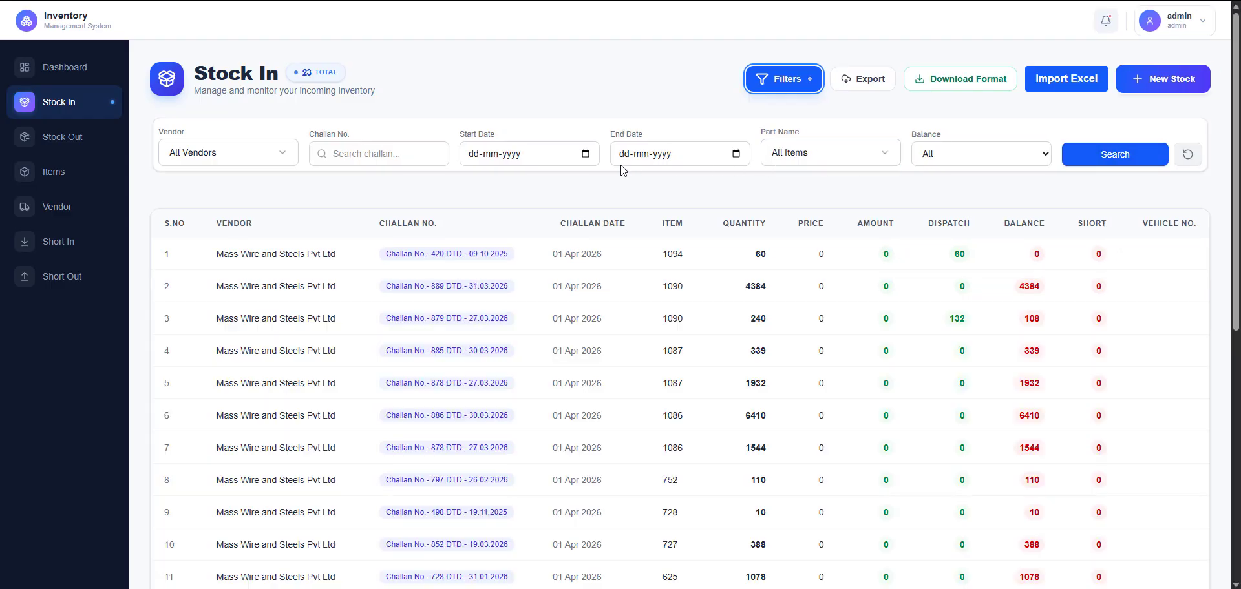
left_click(585, 155)
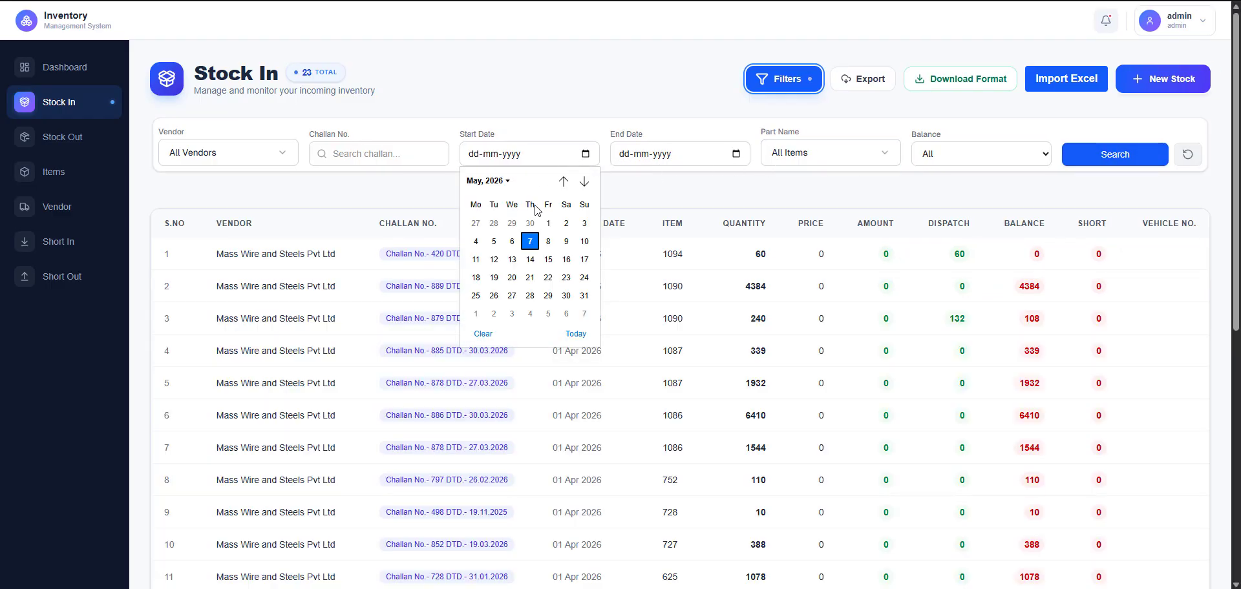
left_click(563, 182)
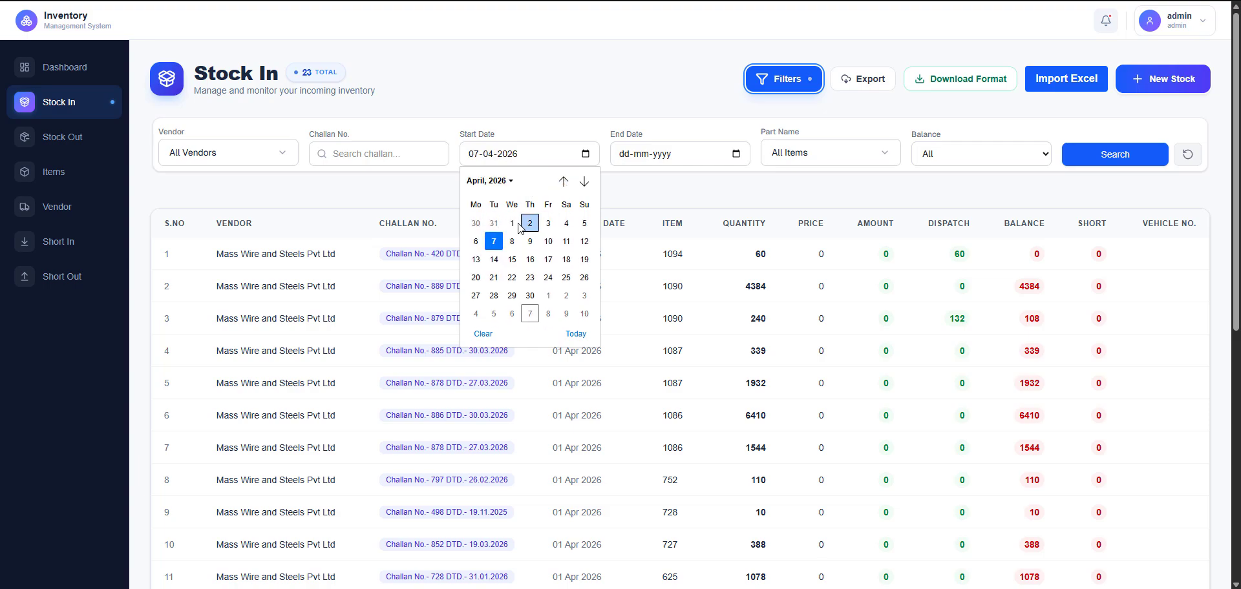
left_click(475, 224)
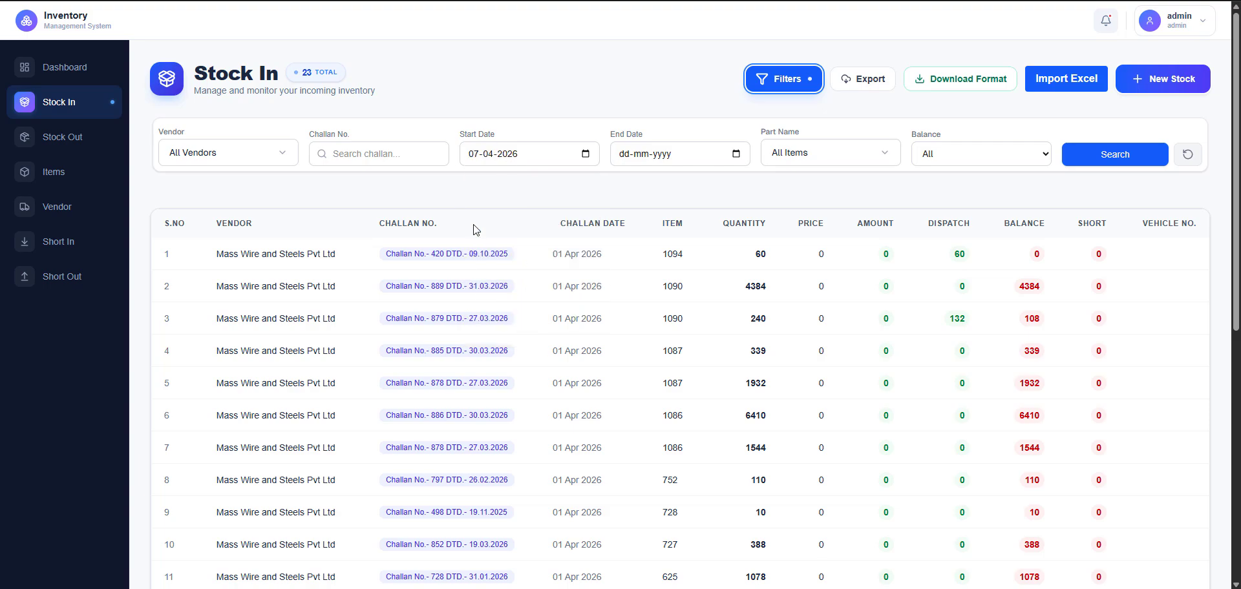
left_click(737, 155)
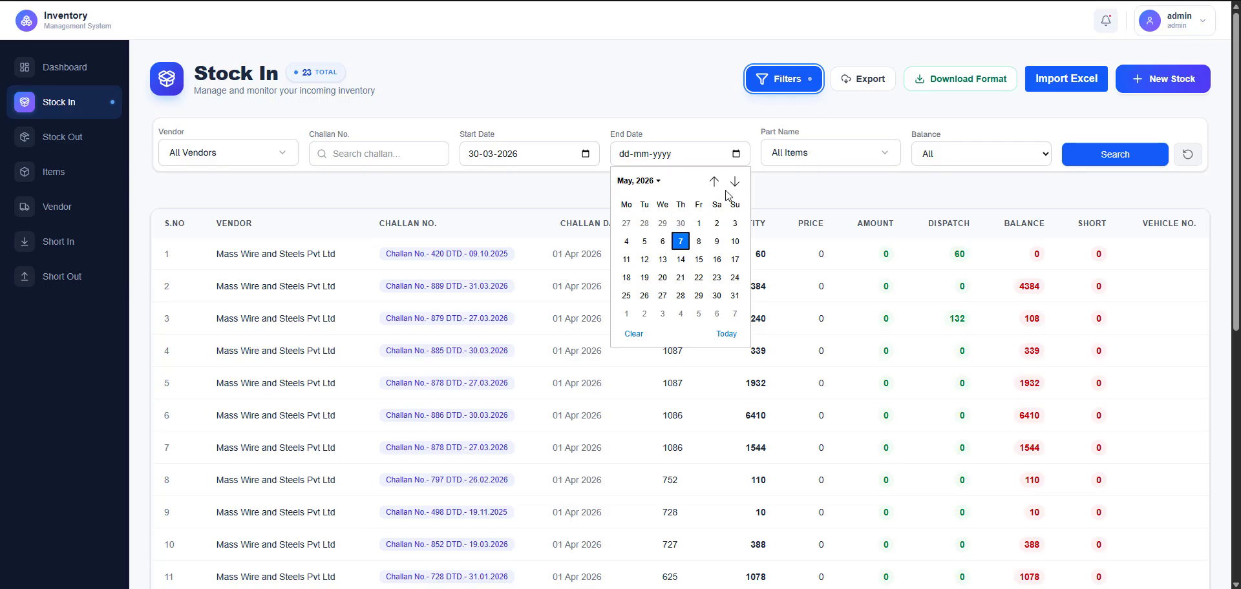
left_click(735, 241)
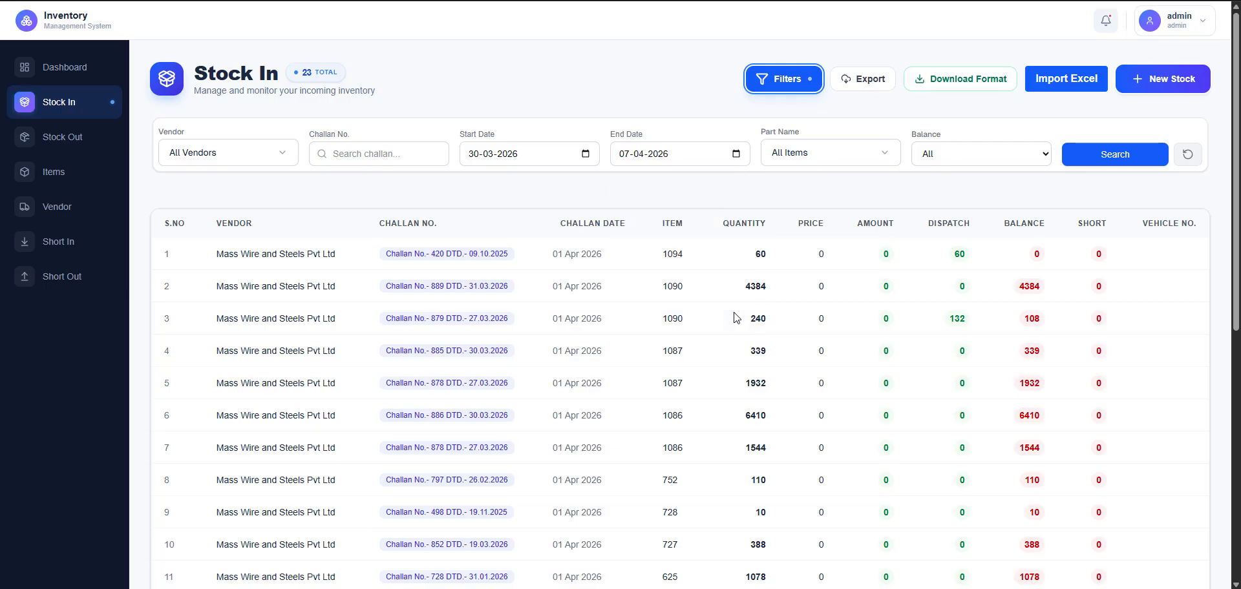
left_click(1101, 158)
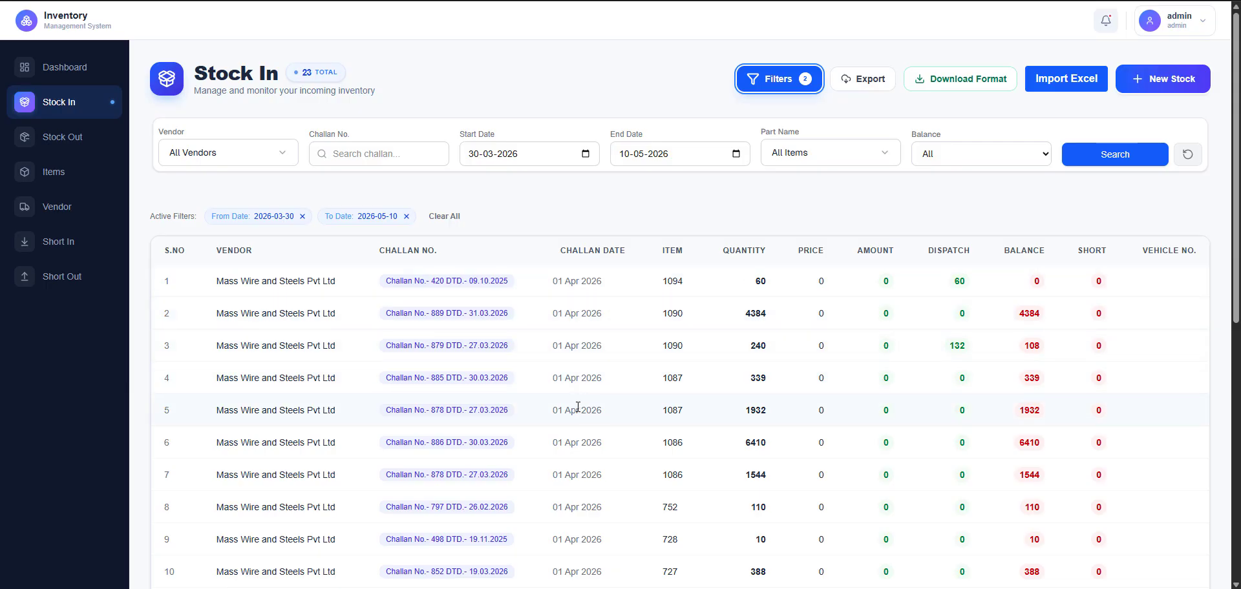
- Review the date-filtered Stock In records through to the last row and check the item and quantity of the first records
scroll(577, 382, "down", 6)
scroll(577, 407, "down", 2)
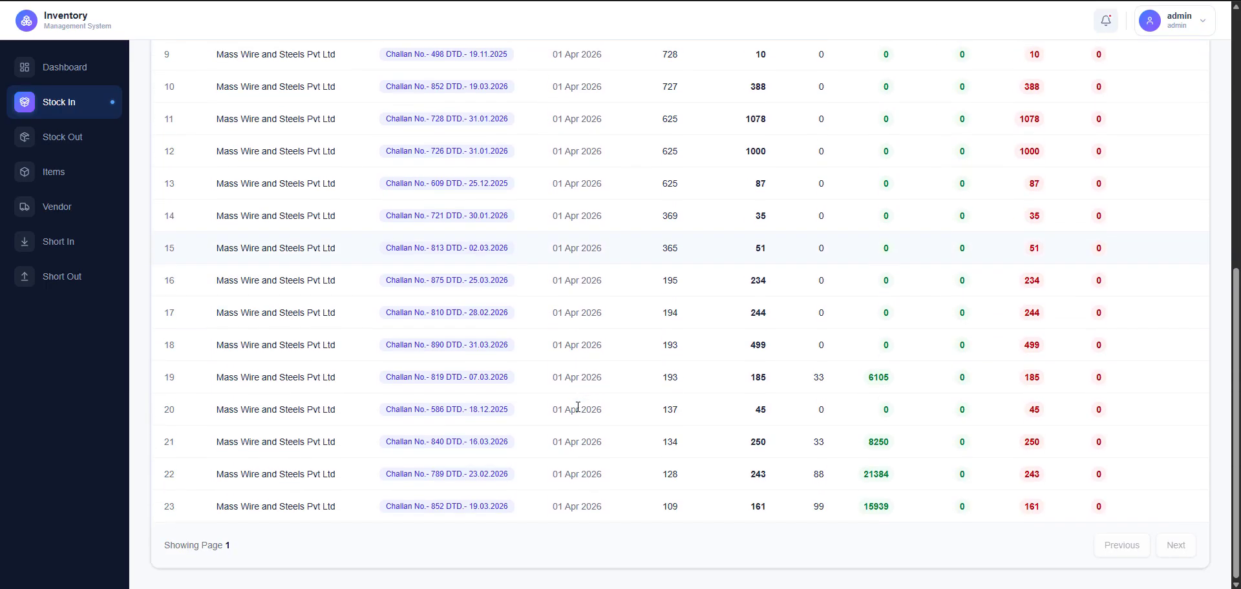
scroll(577, 407, "up", 8)
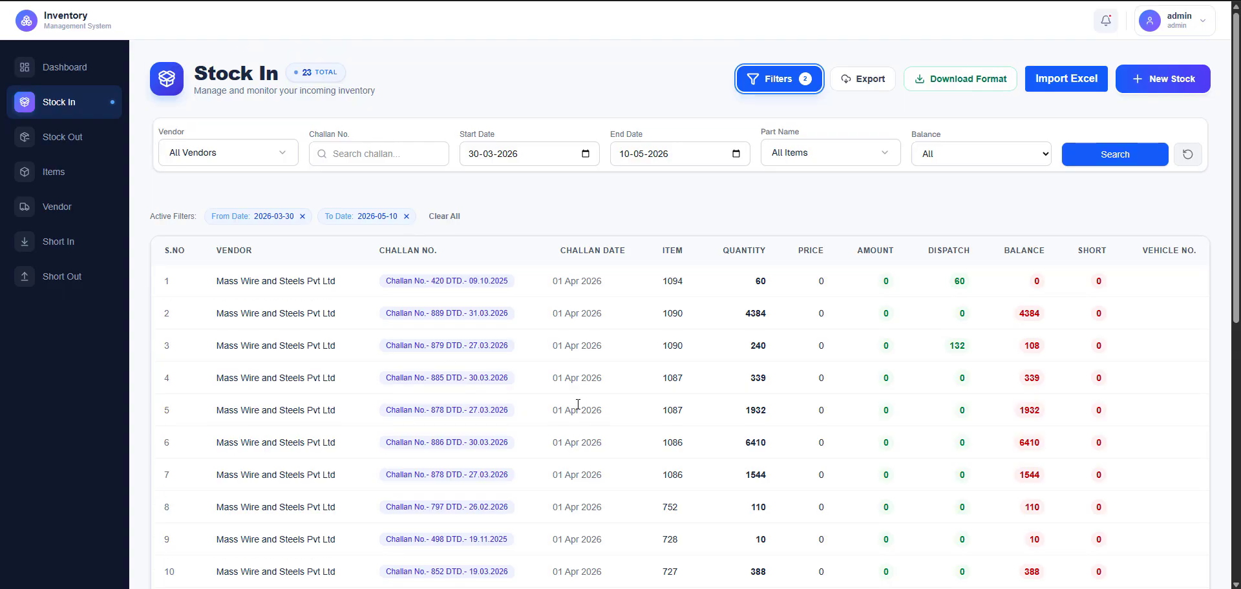
double_click(677, 278)
double_click(761, 281)
left_click_drag(745, 314, 761, 314)
- Start a new Stock Out entry and choose item 1086 with its challan dated 27.03.2026 in the item row
left_click(51, 146)
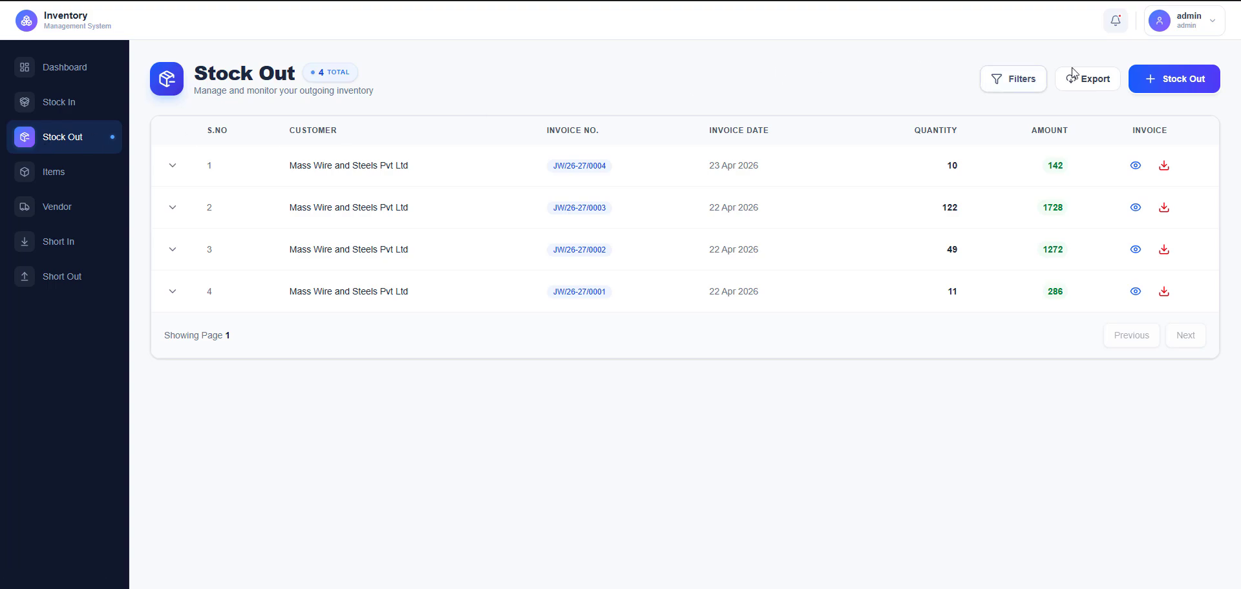
left_click(1157, 80)
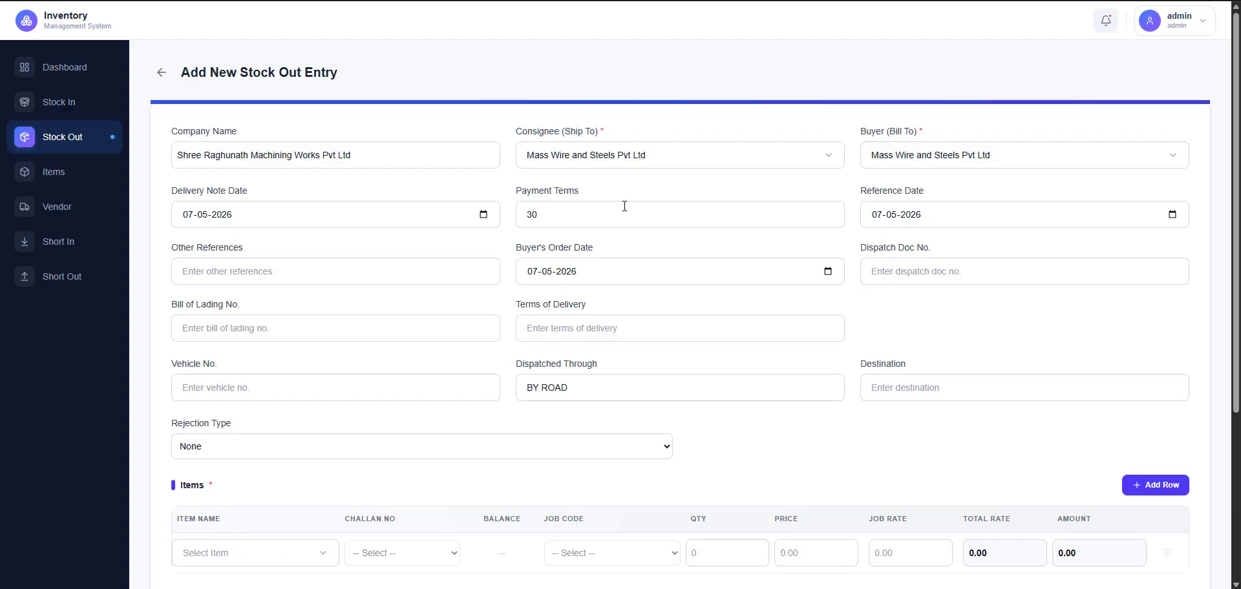
scroll(423, 335, "down", 4)
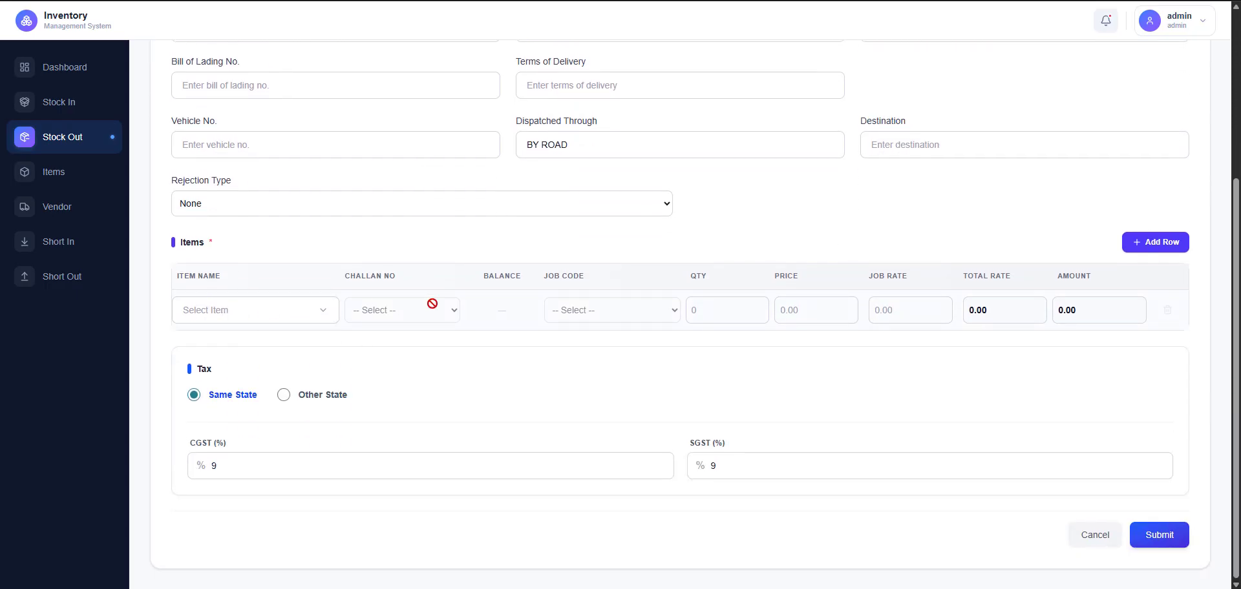
left_click(327, 313)
left_click(234, 385)
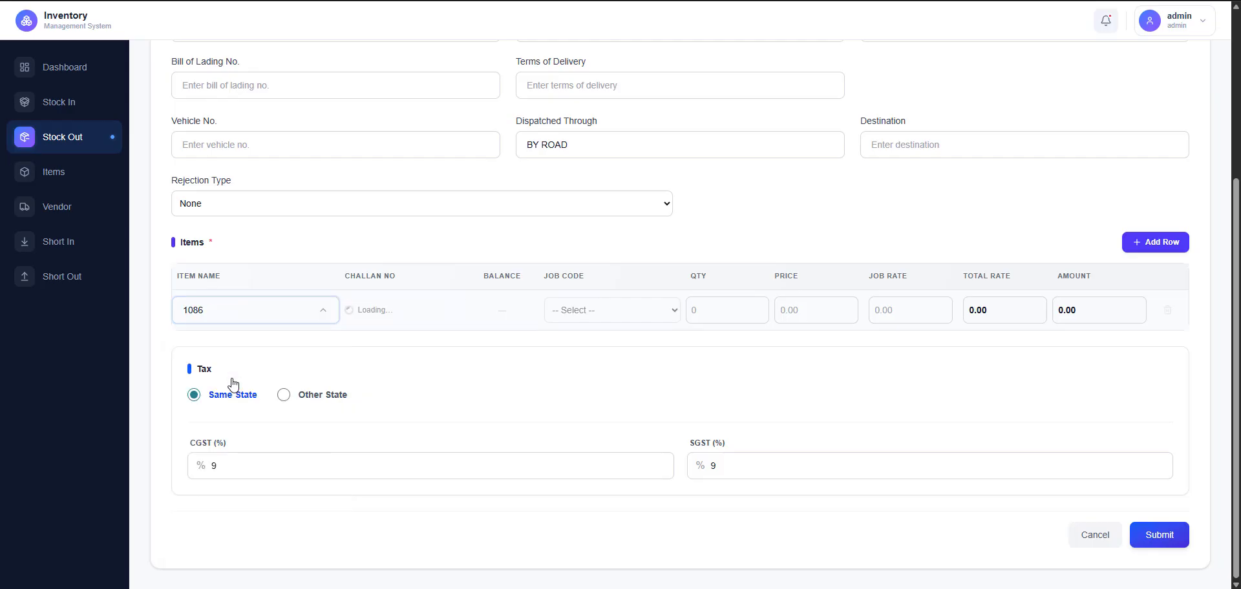
left_click(453, 313)
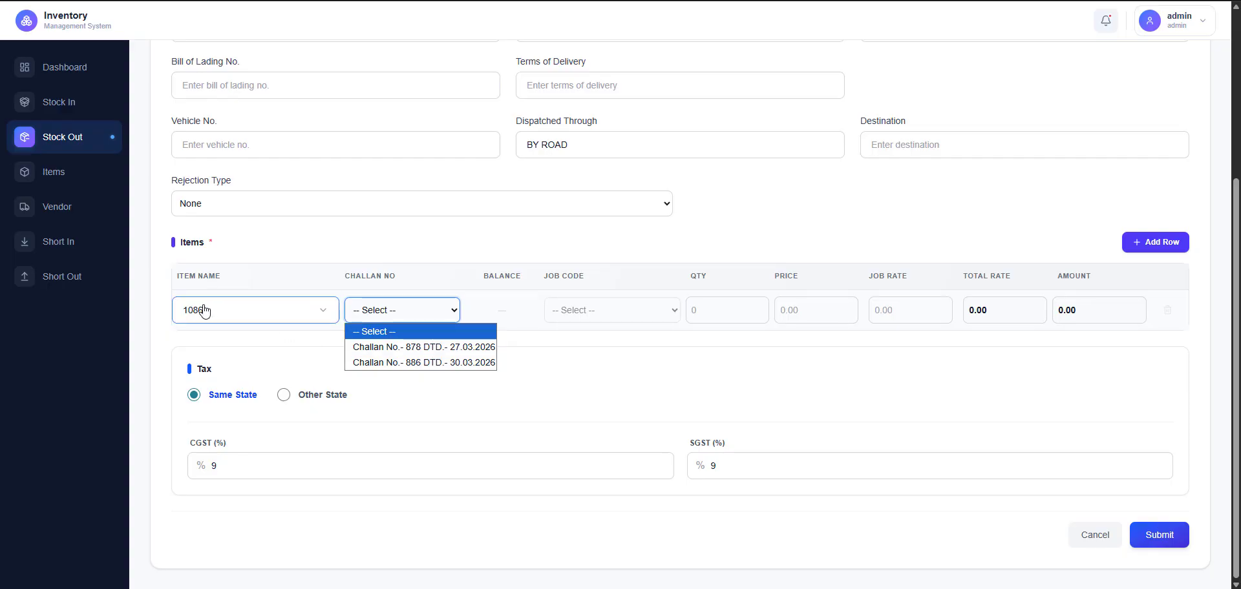
left_click(402, 346)
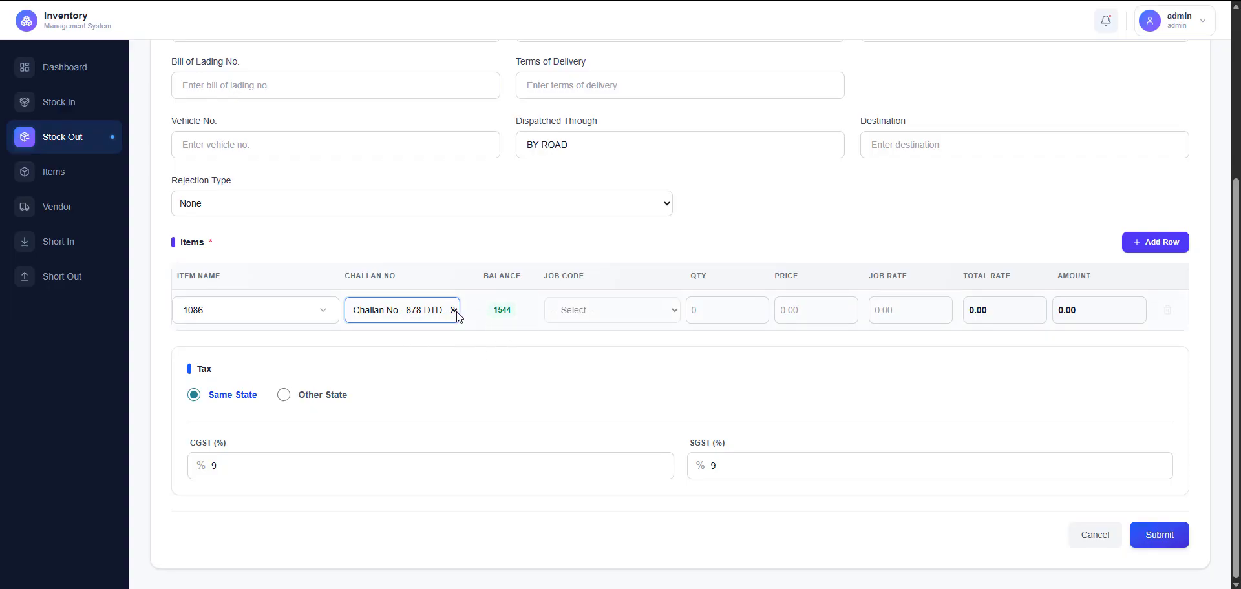
- Set the item row's job code to CNC – CNC and its quantity to 100, checking the balance, job rate and amount
left_click_drag(493, 310, 503, 311)
scroll(514, 315, "up", 1)
left_click(587, 363)
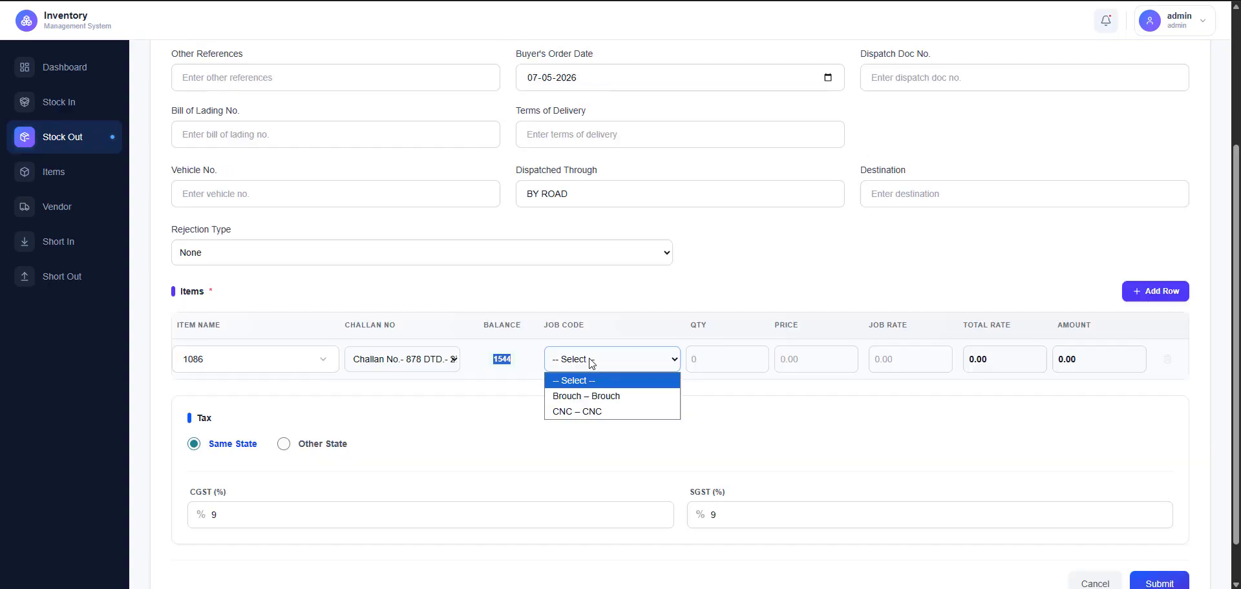
left_click(571, 411)
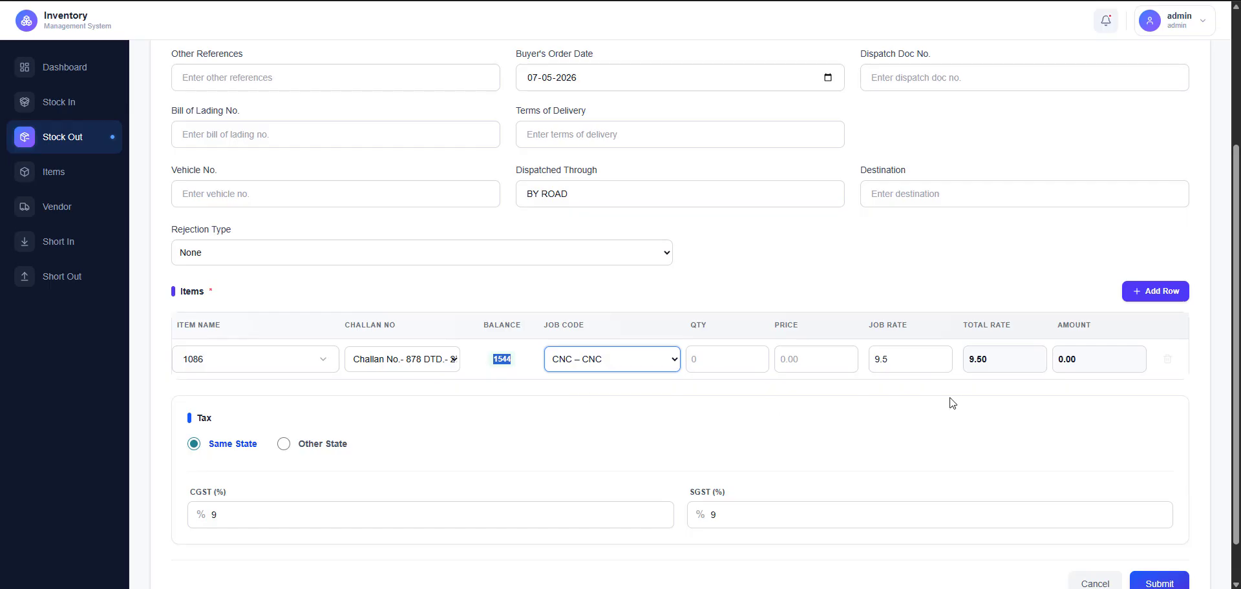
left_click_drag(898, 363, 875, 363)
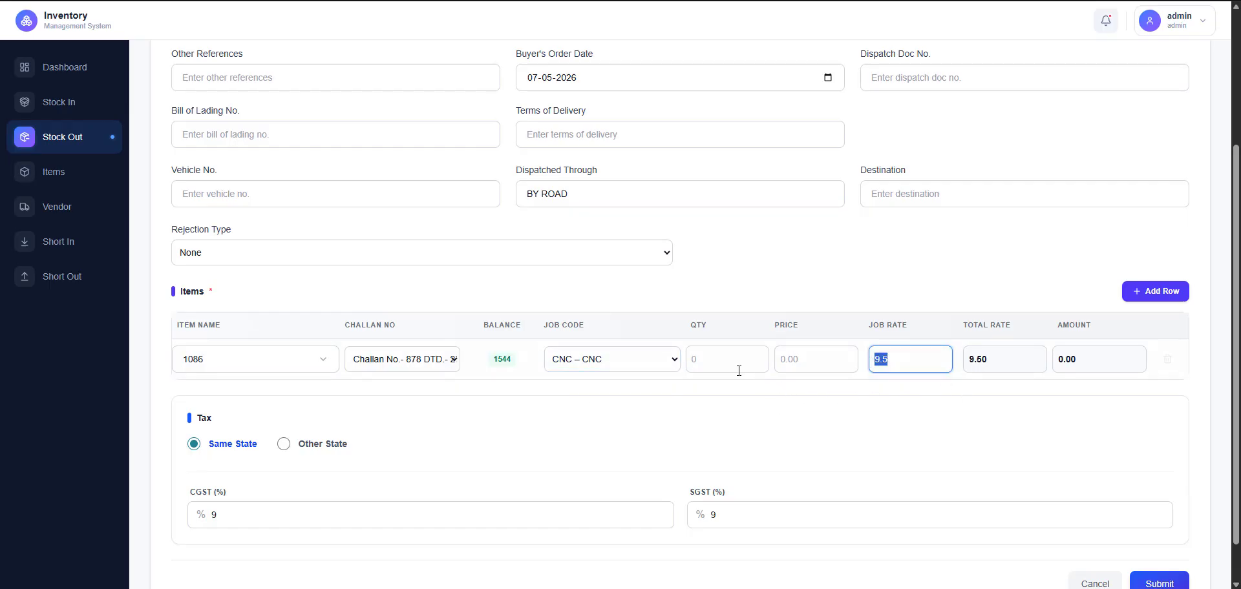
left_click(719, 363)
type("100")
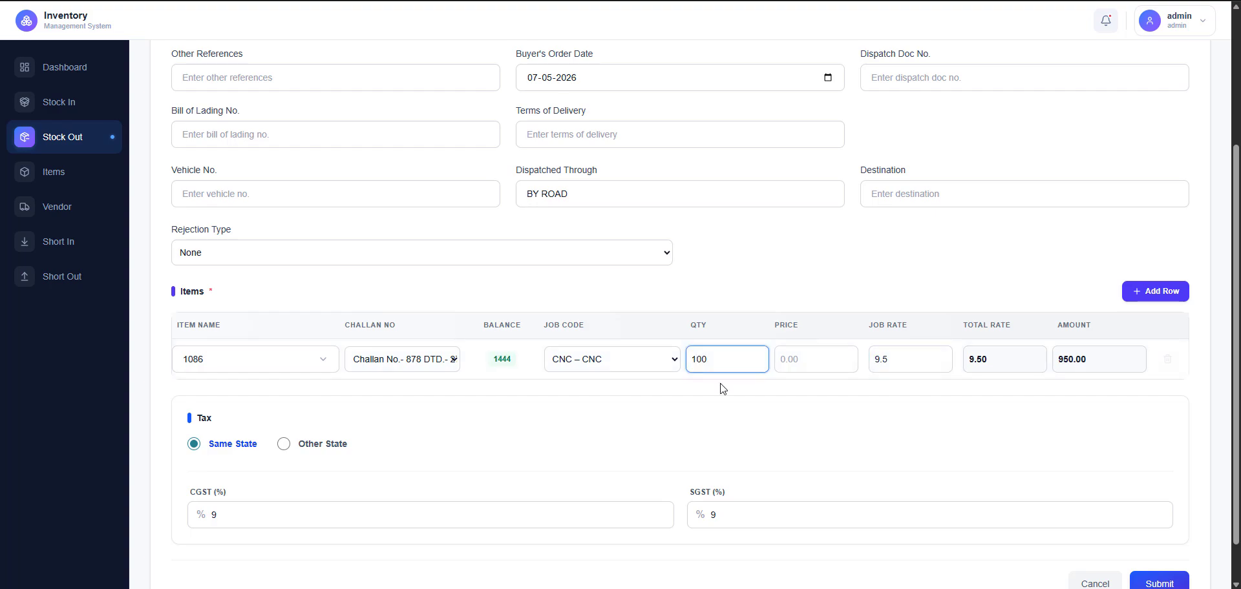
left_click_drag(1094, 363, 1062, 369)
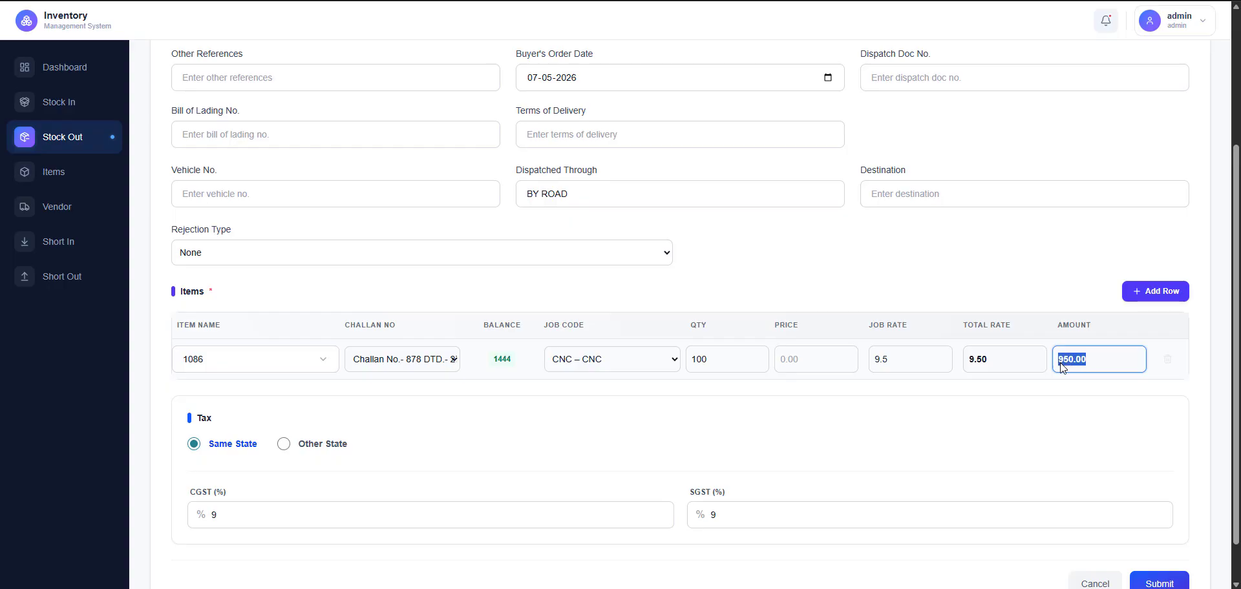
- Switch the tax to Other State and return to the Stock Out list without submitting the entry
scroll(936, 414, "down", 2)
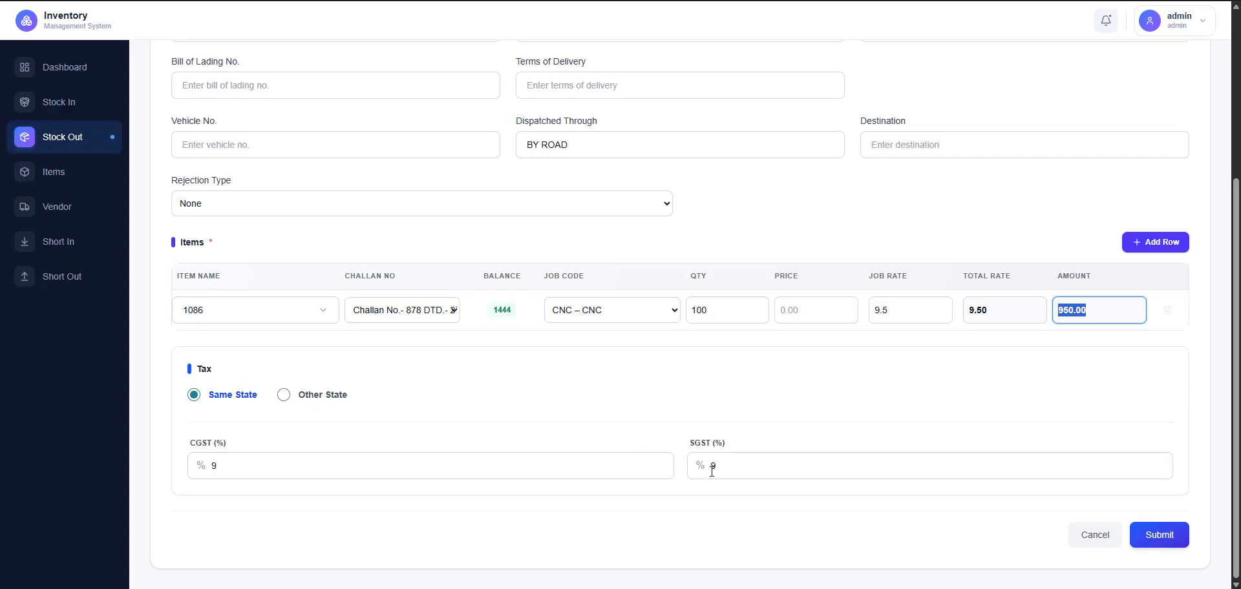
left_click(284, 396)
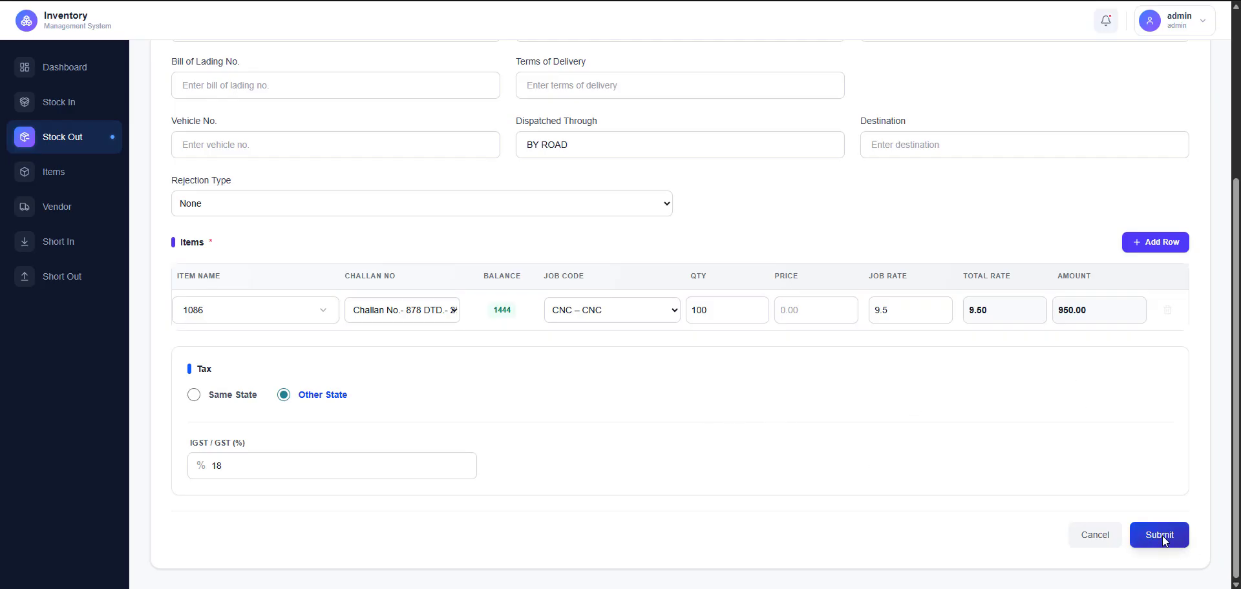
left_click(81, 145)
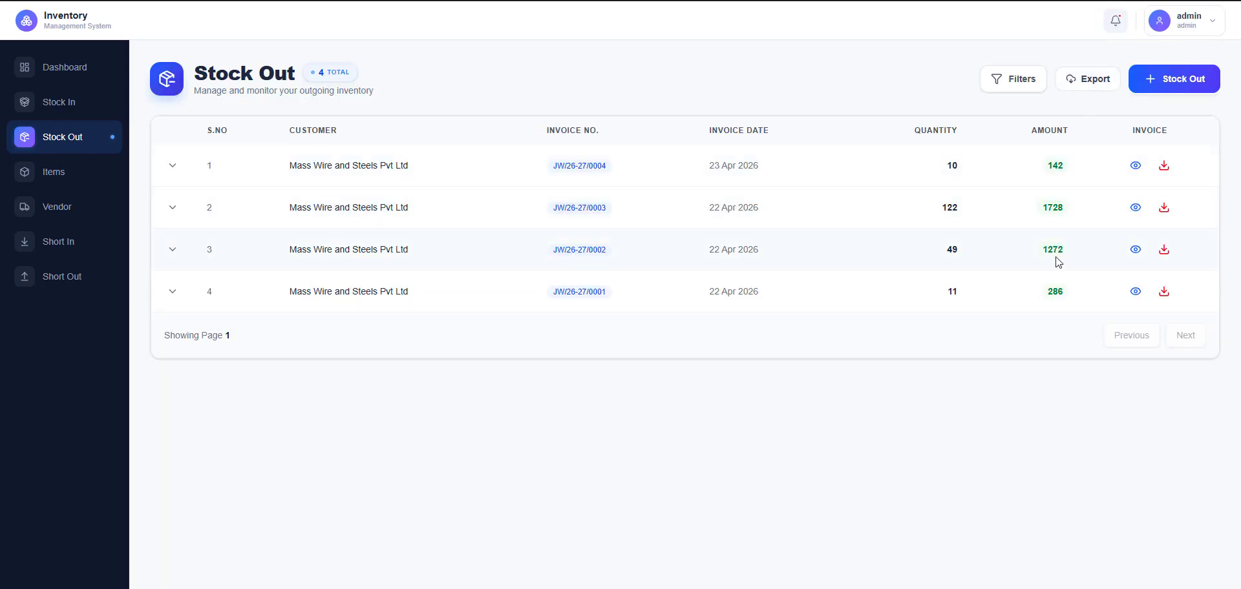
- Export the Stock Out records and open the downloaded stock-out-export-2026-05-07.xlsx in Excel
left_click(1091, 83)
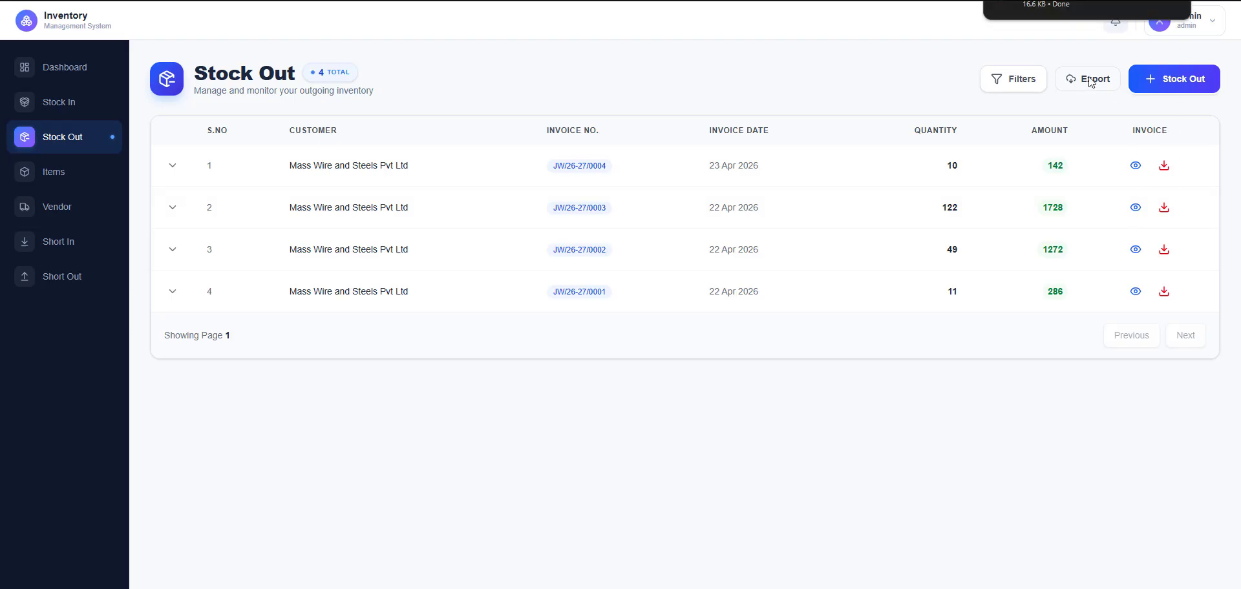
left_click(1150, 3)
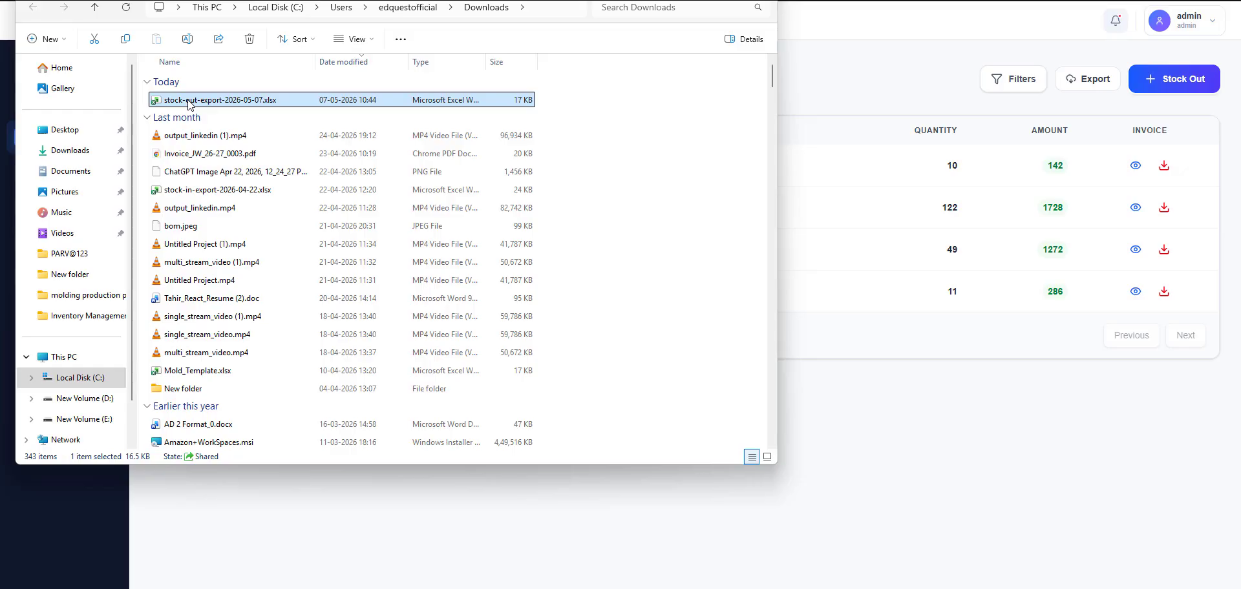
double_click(189, 100)
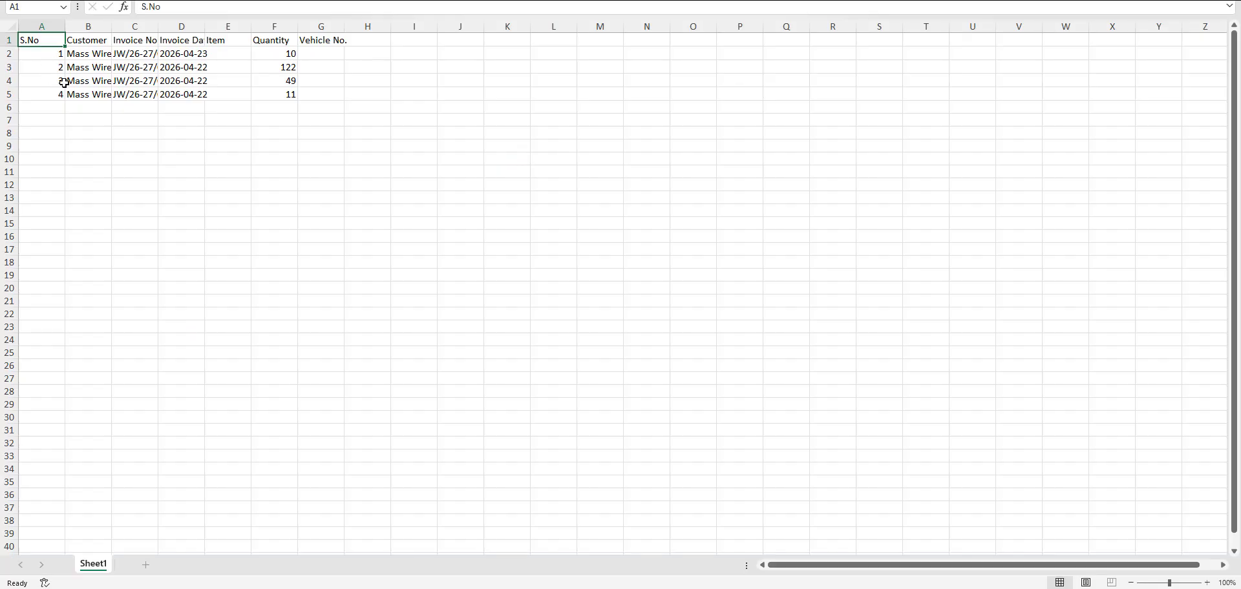
- Fit the Customer, Invoice No. and Invoice Date columns to their contents and select the quantities in F2:F5
double_click(112, 26)
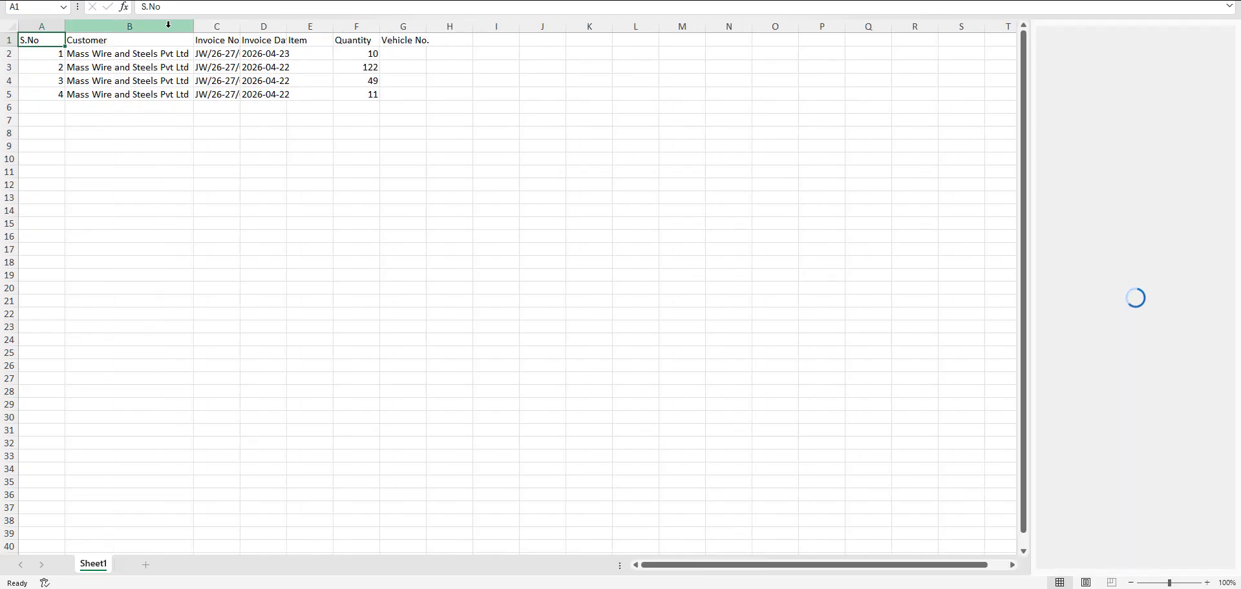
double_click(241, 26)
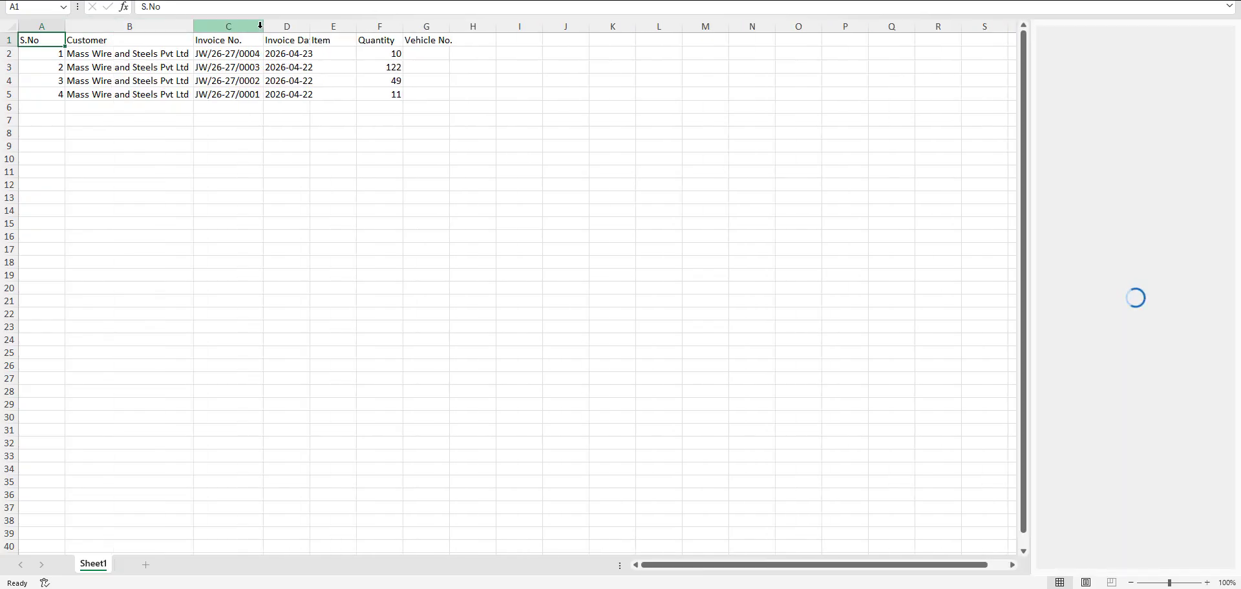
double_click(311, 26)
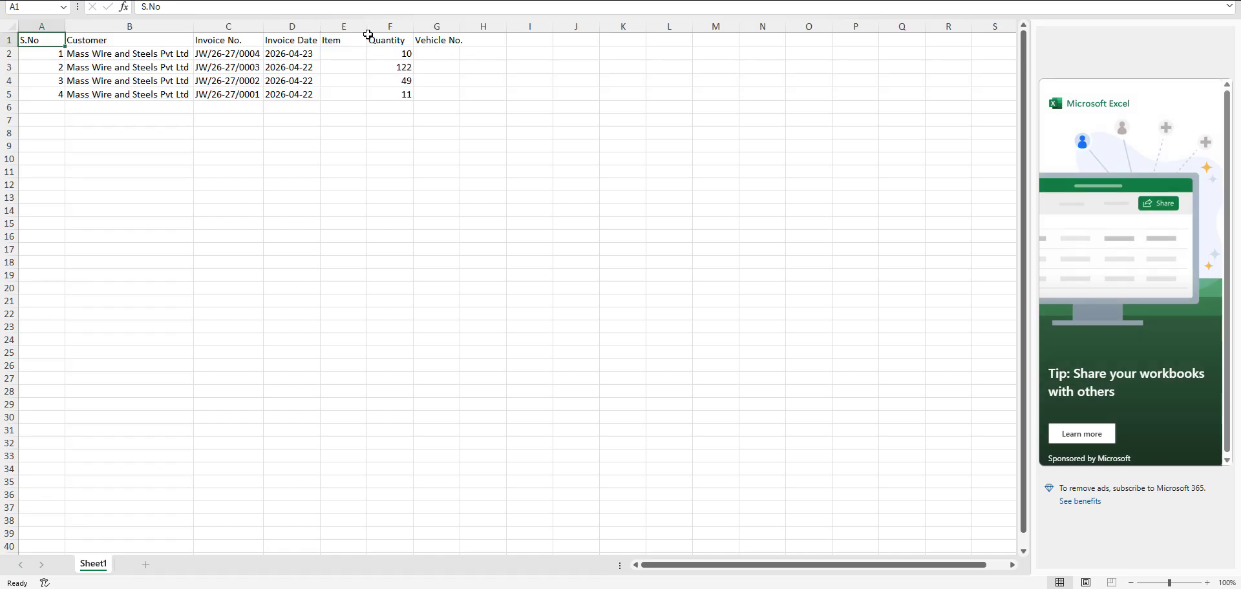
left_click_drag(394, 53, 402, 92)
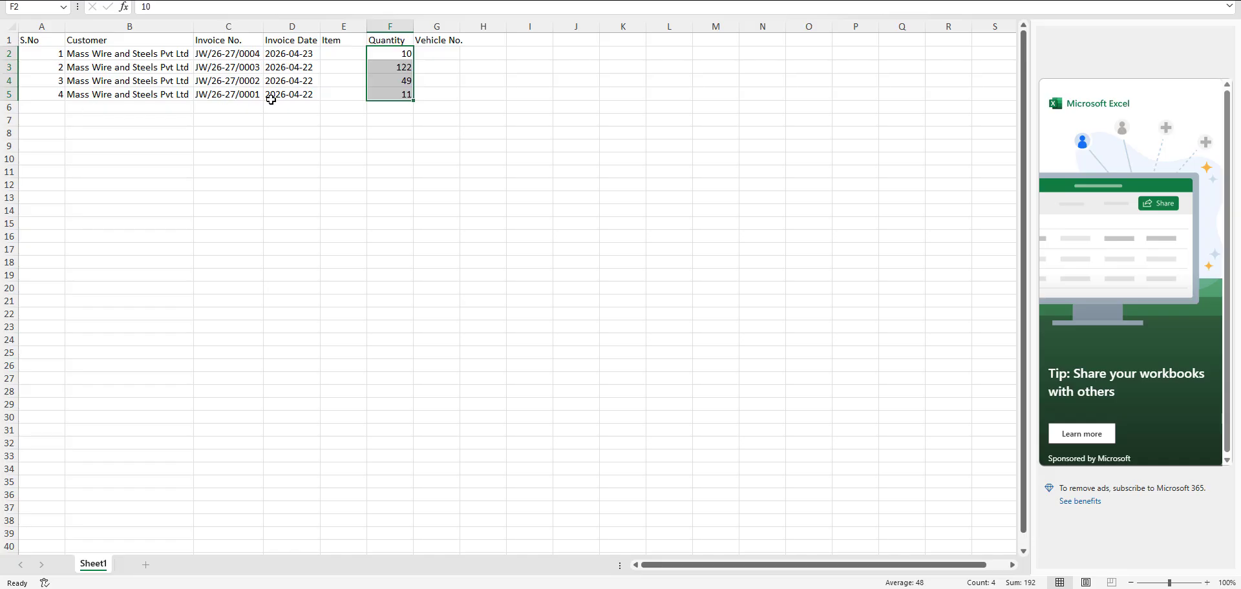
- Switch back to the inventory system, examine the first Stock Out record's delivery challan, including goods, quantity, job rate and amount, and return to the list
key("alt+Tab")
left_click(1134, 167)
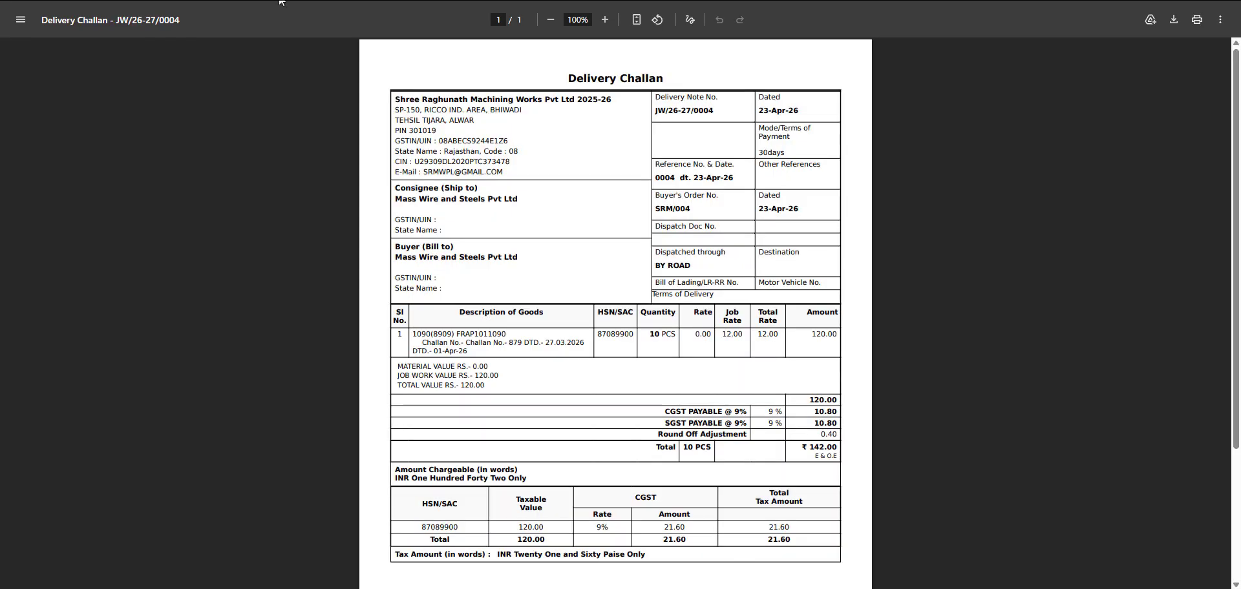
left_click_drag(566, 78, 666, 83)
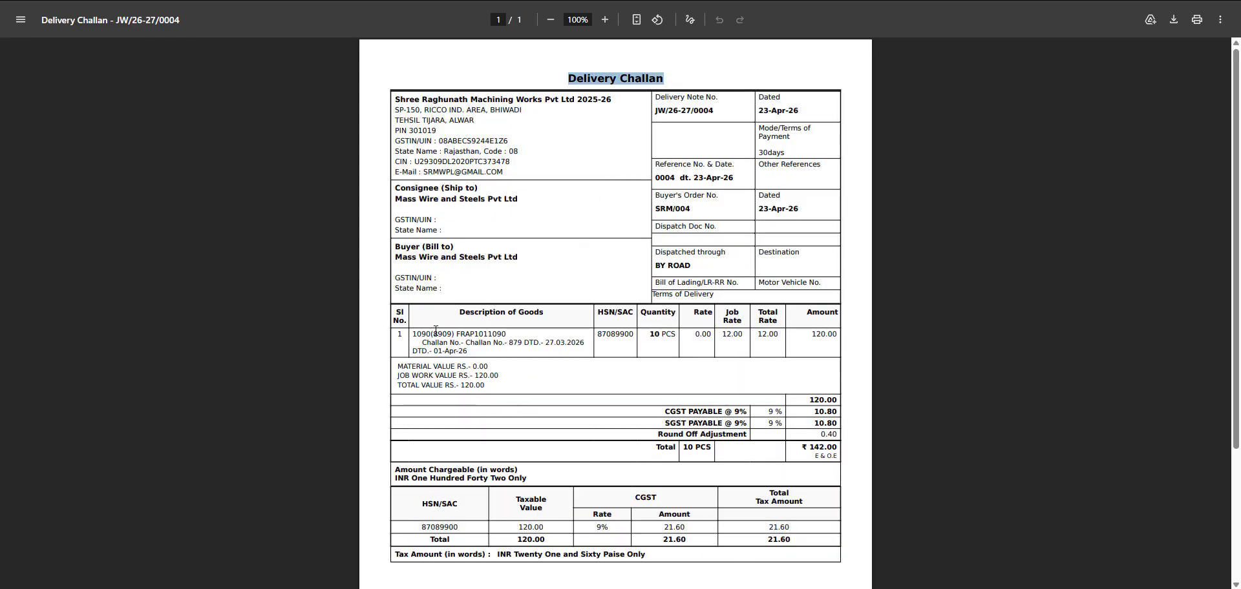
left_click_drag(412, 333, 456, 351)
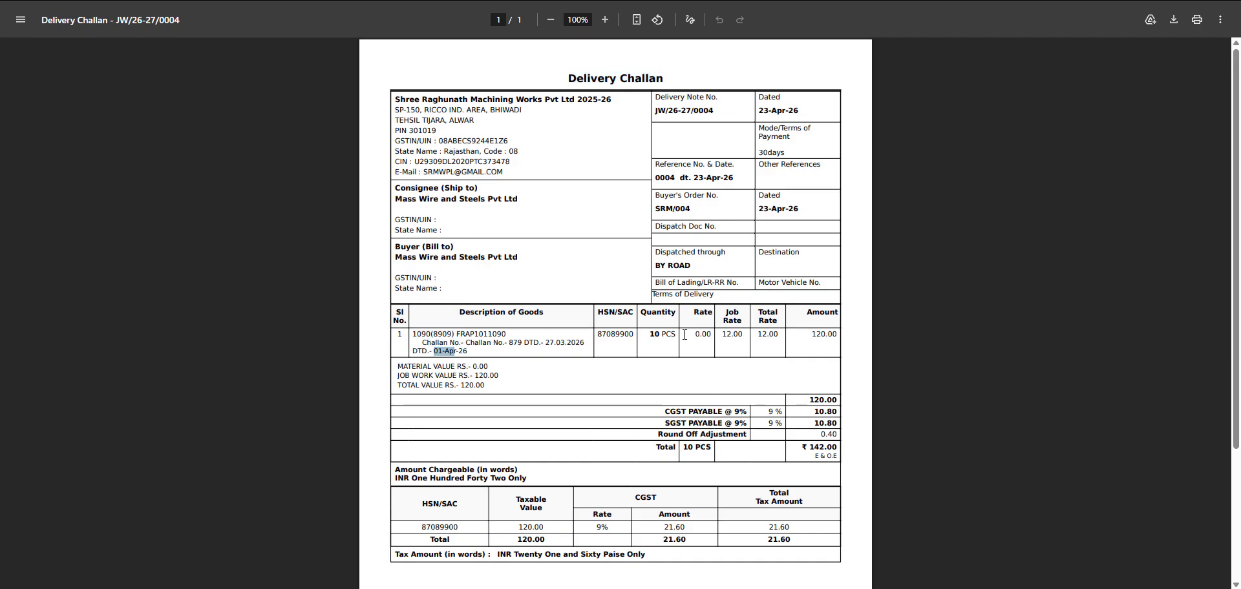
double_click(651, 336)
left_click_drag(723, 335, 726, 334)
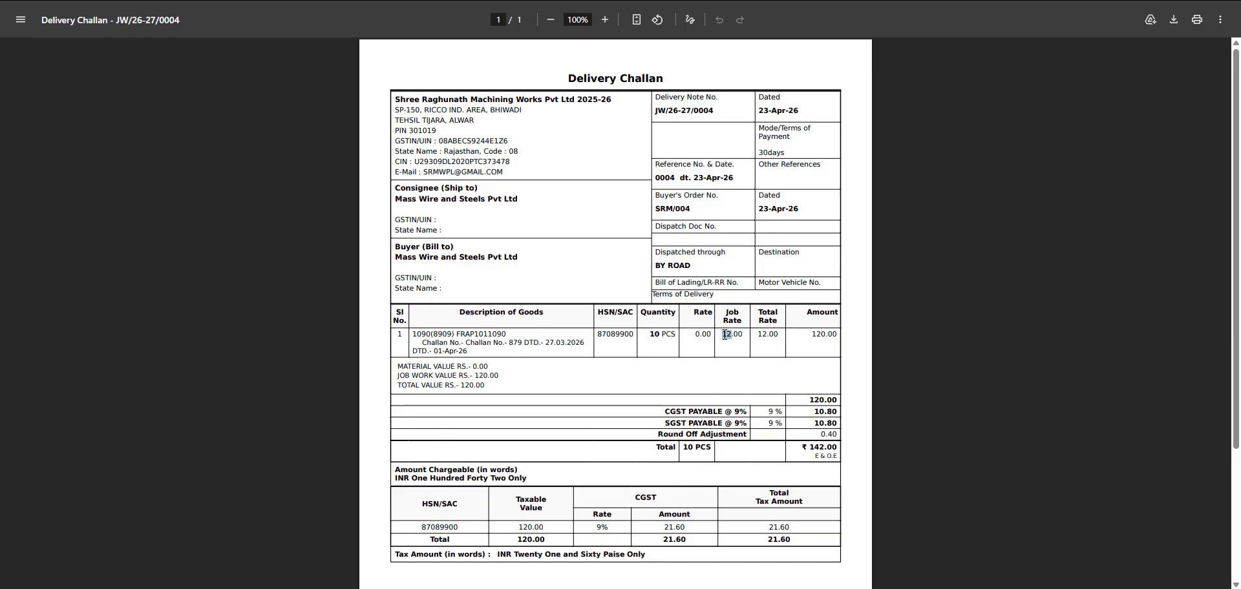
left_click(813, 334)
left_click(420, 1)
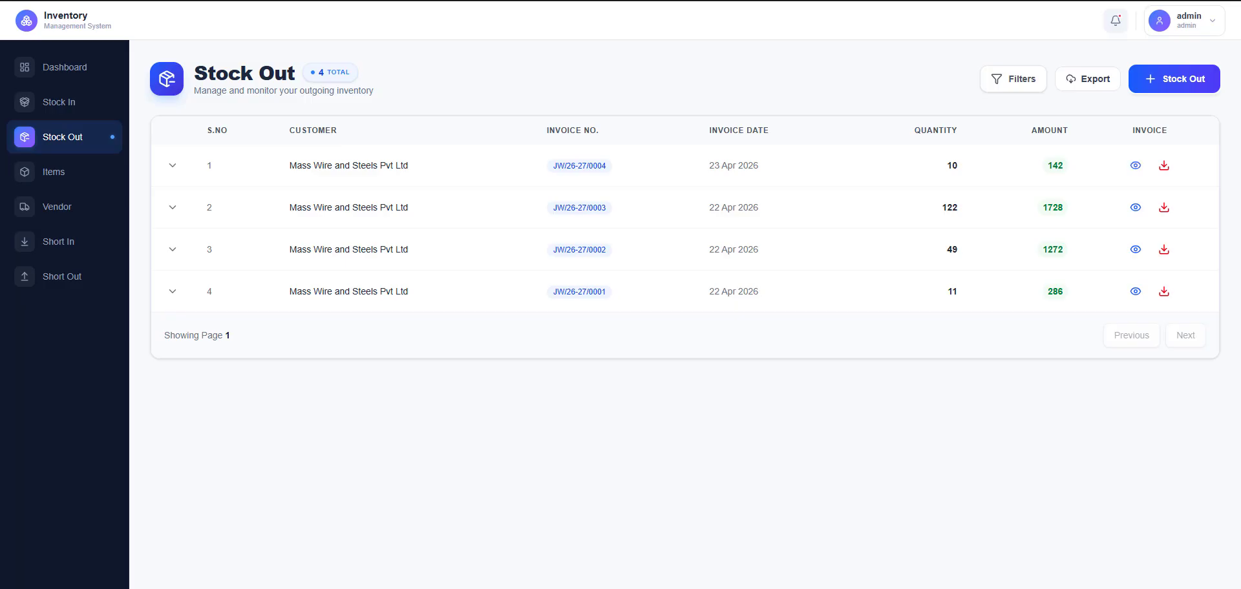
- Download the first Stock Out record's invoice and start a new Short In entry
left_click(1166, 171)
left_click(53, 247)
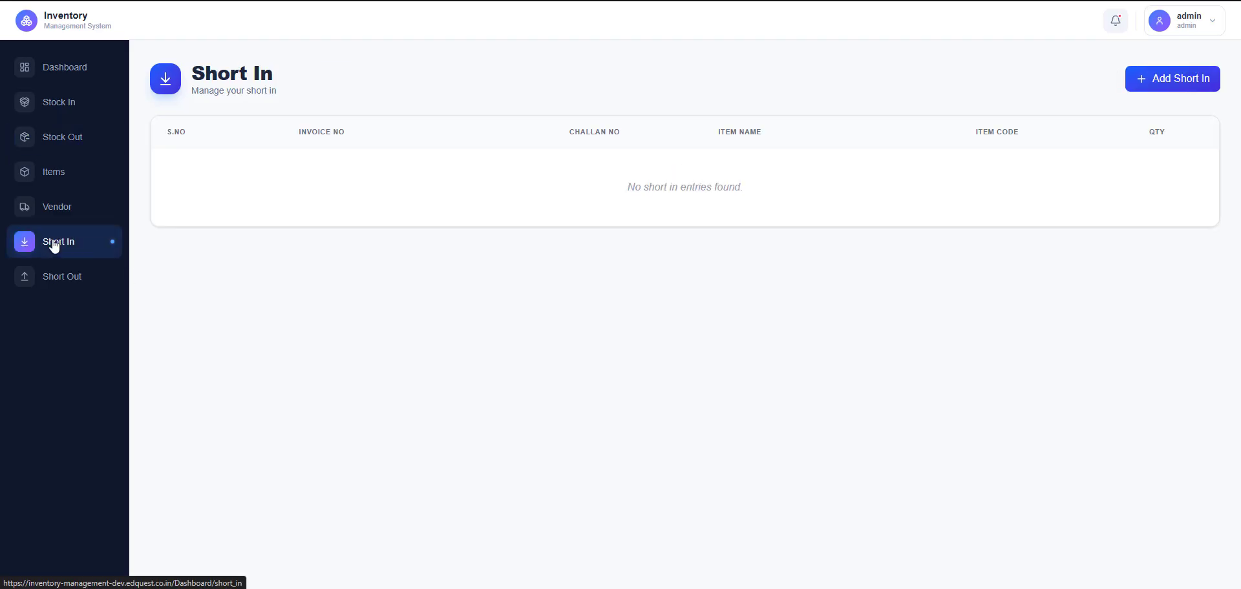
left_click(1172, 81)
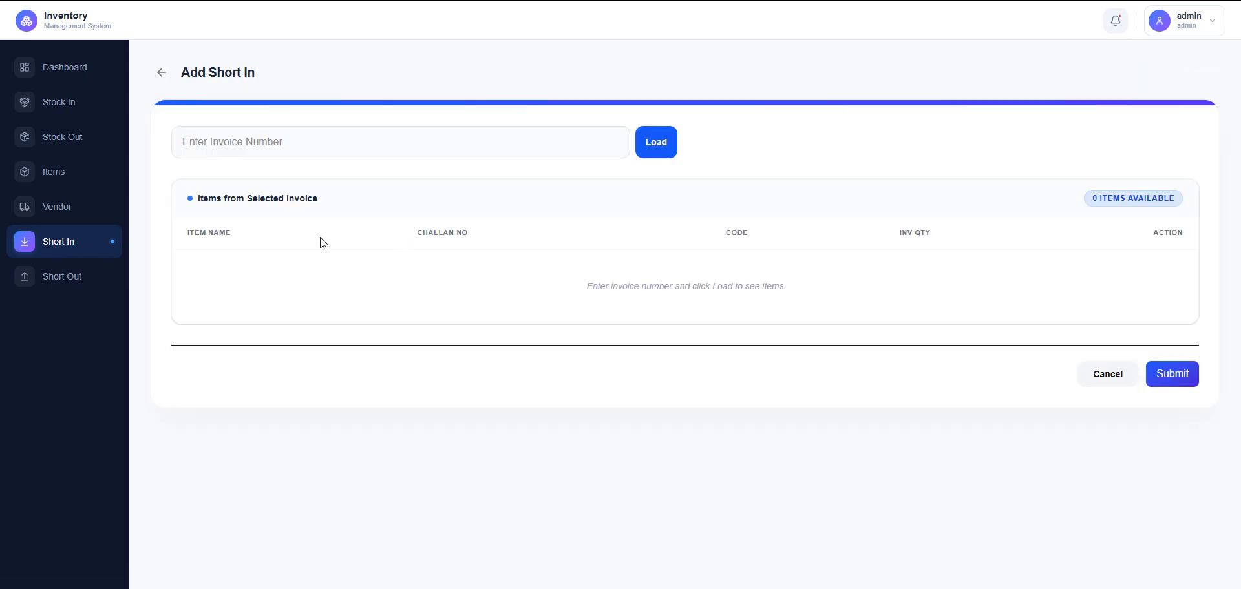
- Load the items of invoice JW/26-27/0003 into the Short In entry and check the challan number and invoice quantity
left_click(286, 146)
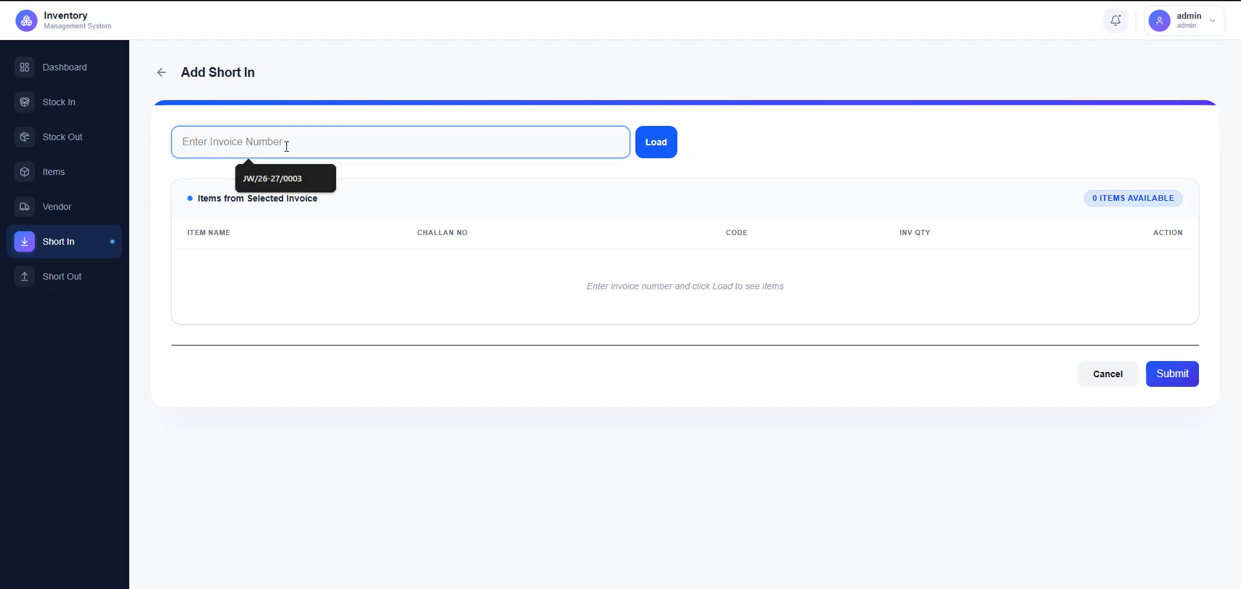
left_click(281, 179)
left_click(654, 145)
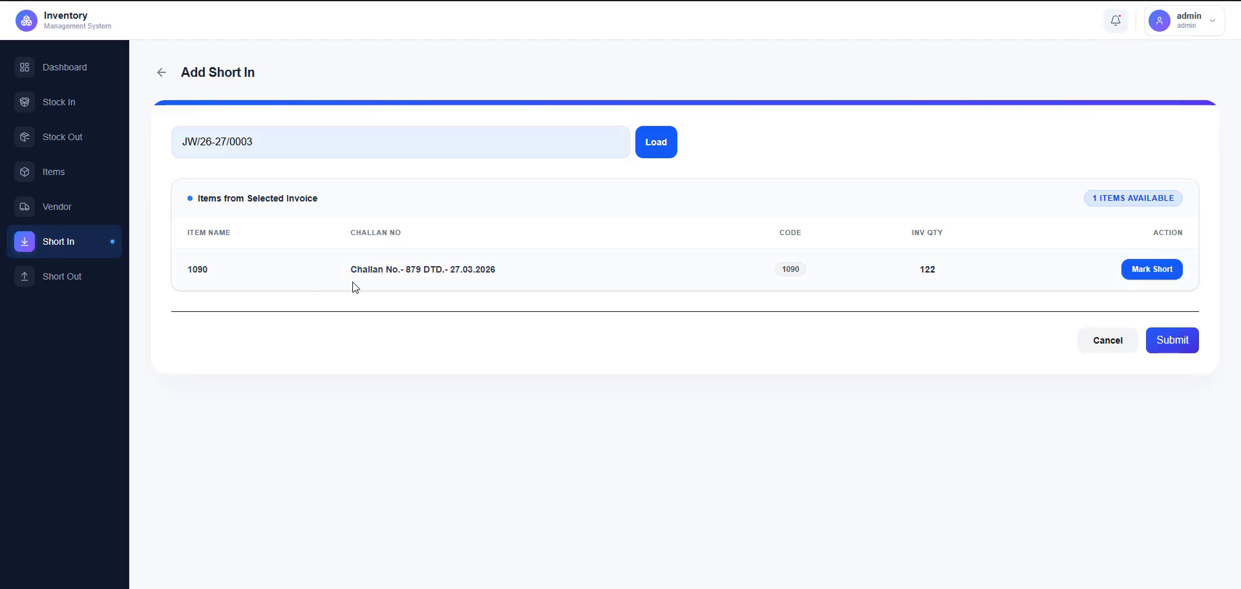
left_click_drag(352, 271, 429, 269)
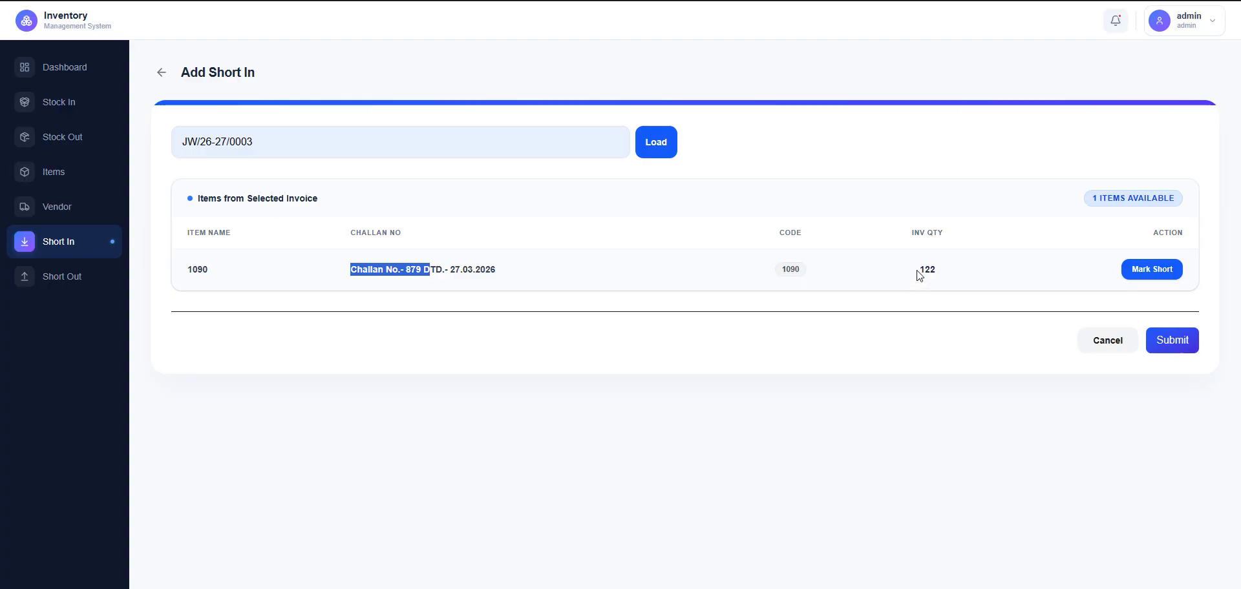
left_click_drag(919, 270, 935, 270)
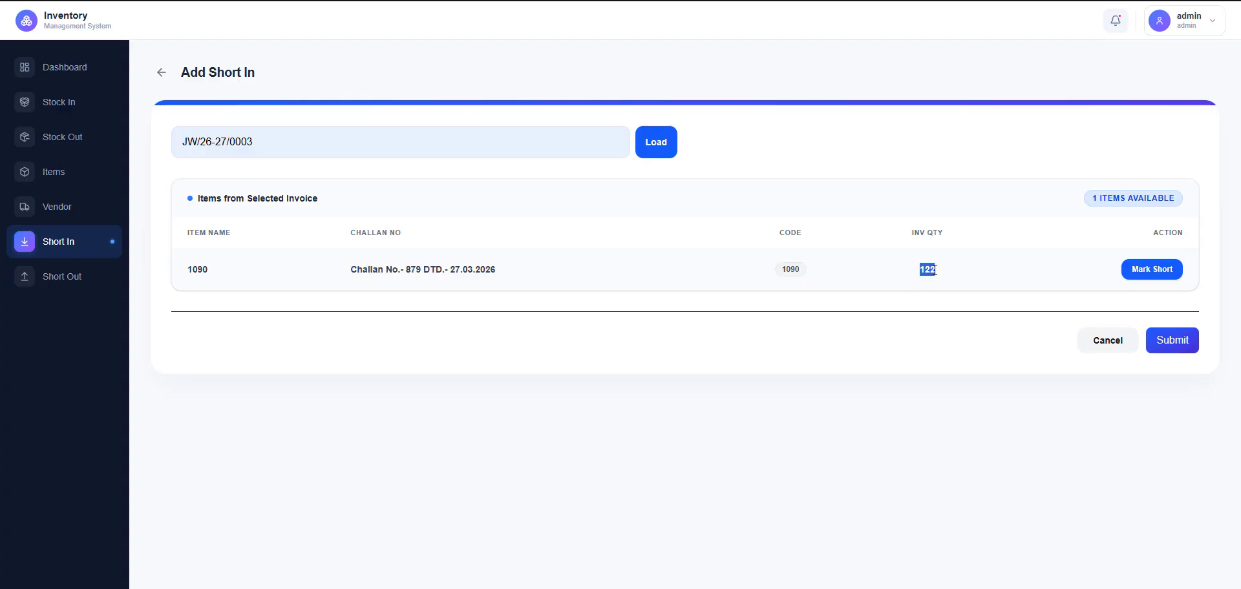
- Mark item 1090 short with quantity 1 and the remark "short item", submit the Short In entry and check its listed quantity
left_click(1142, 270)
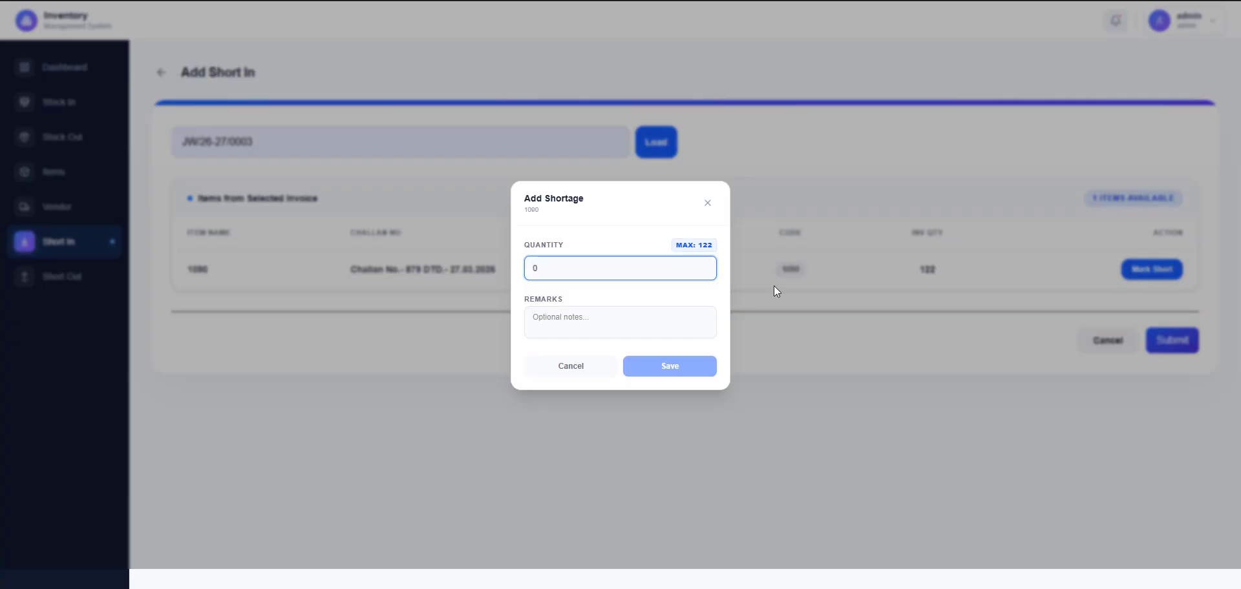
type("1")
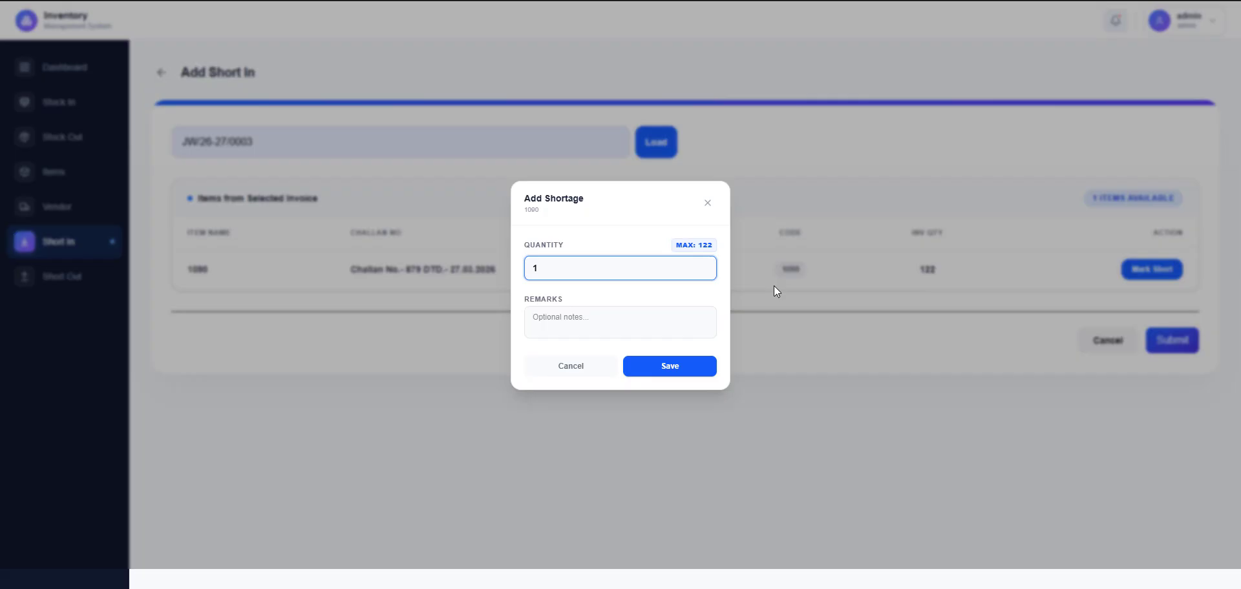
left_click(773, 286)
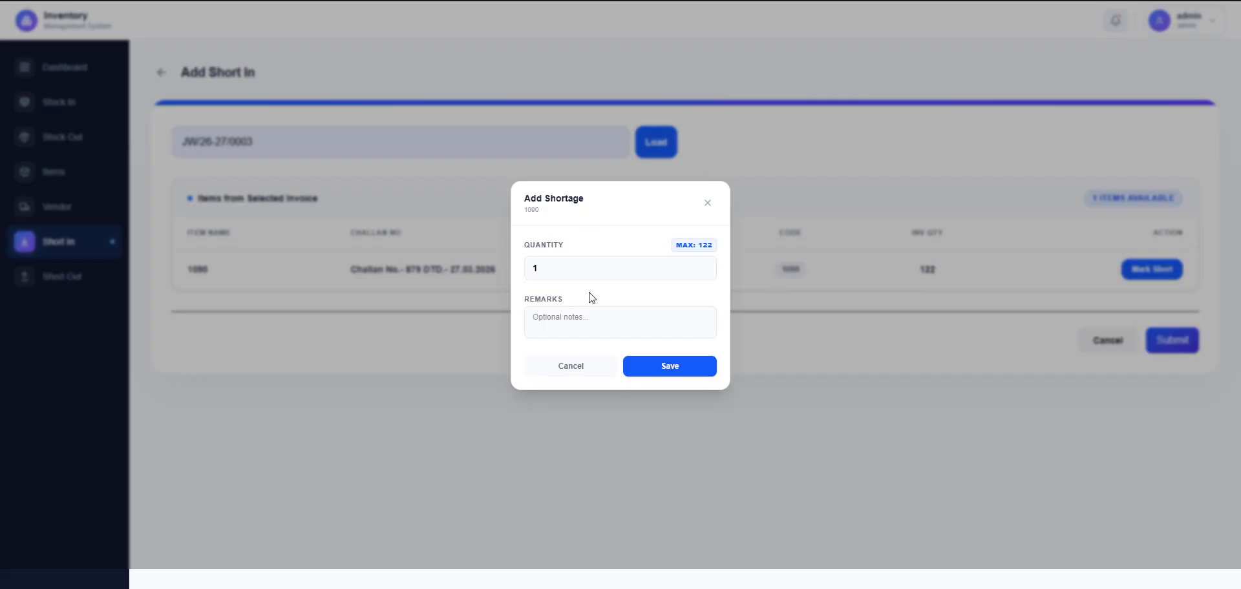
left_click(572, 326)
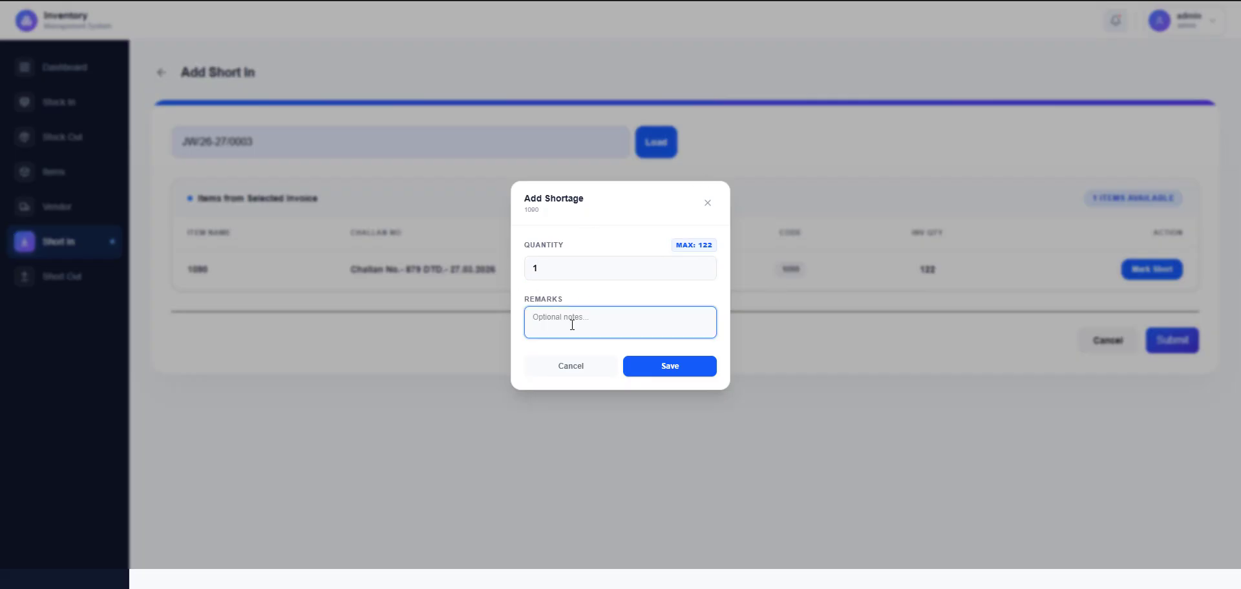
type("short item")
left_click(668, 367)
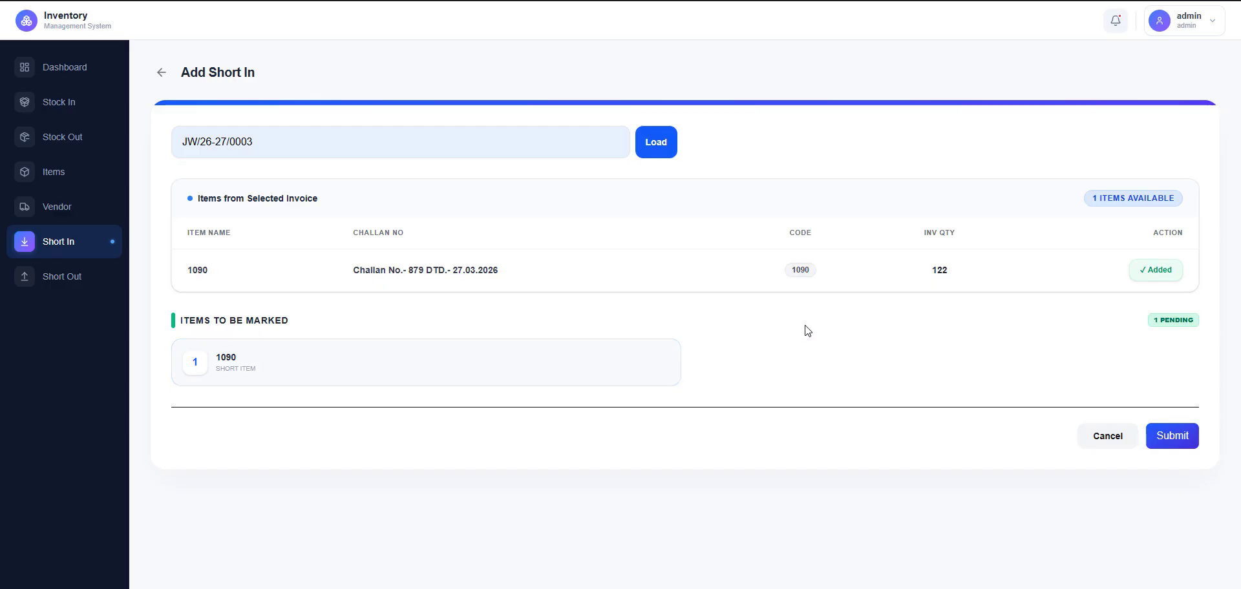
left_click(1177, 438)
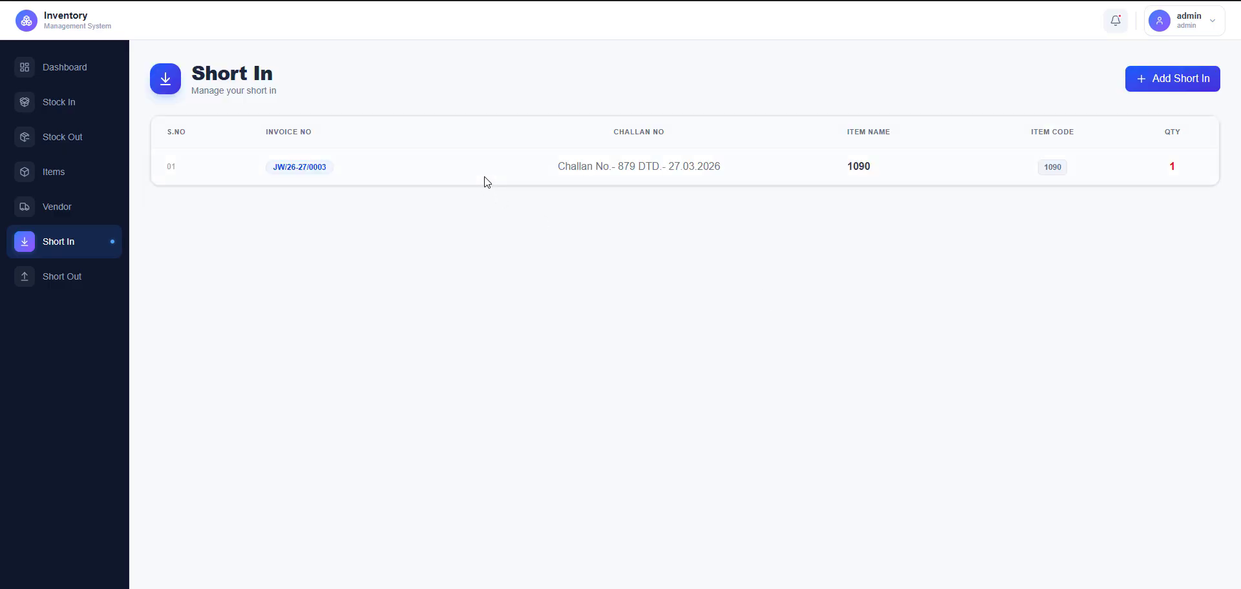
double_click(1175, 167)
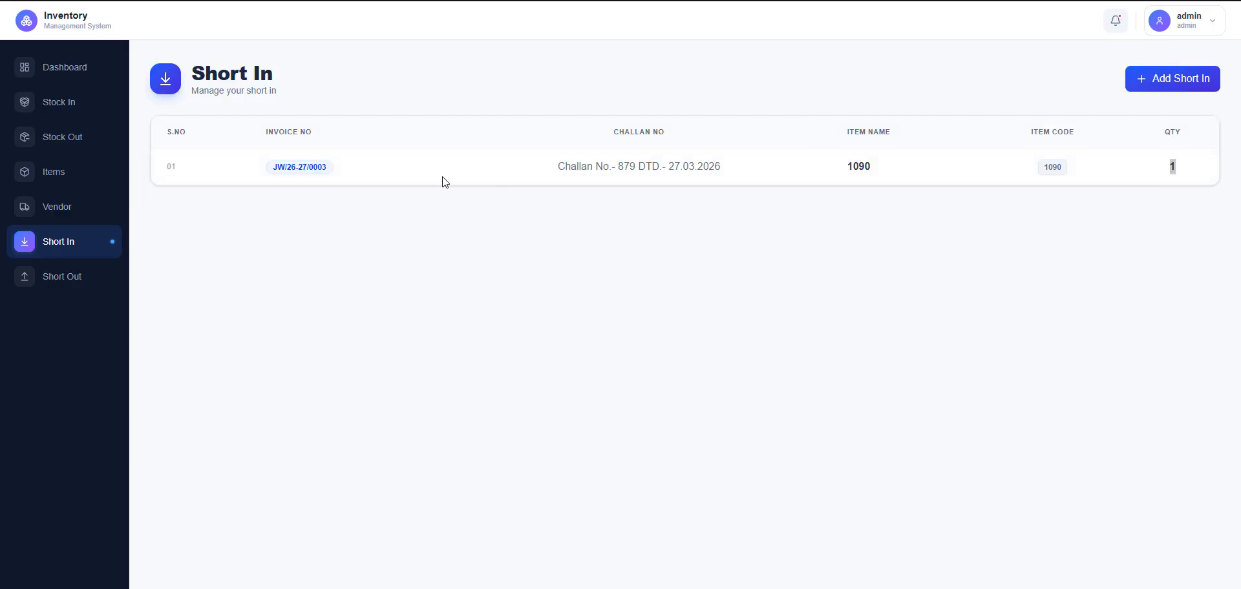
- View the blank Short Out entry form, leave it unsubmitted, and check the short quantity for Challan No. 879 in the Stock In list
left_click(48, 282)
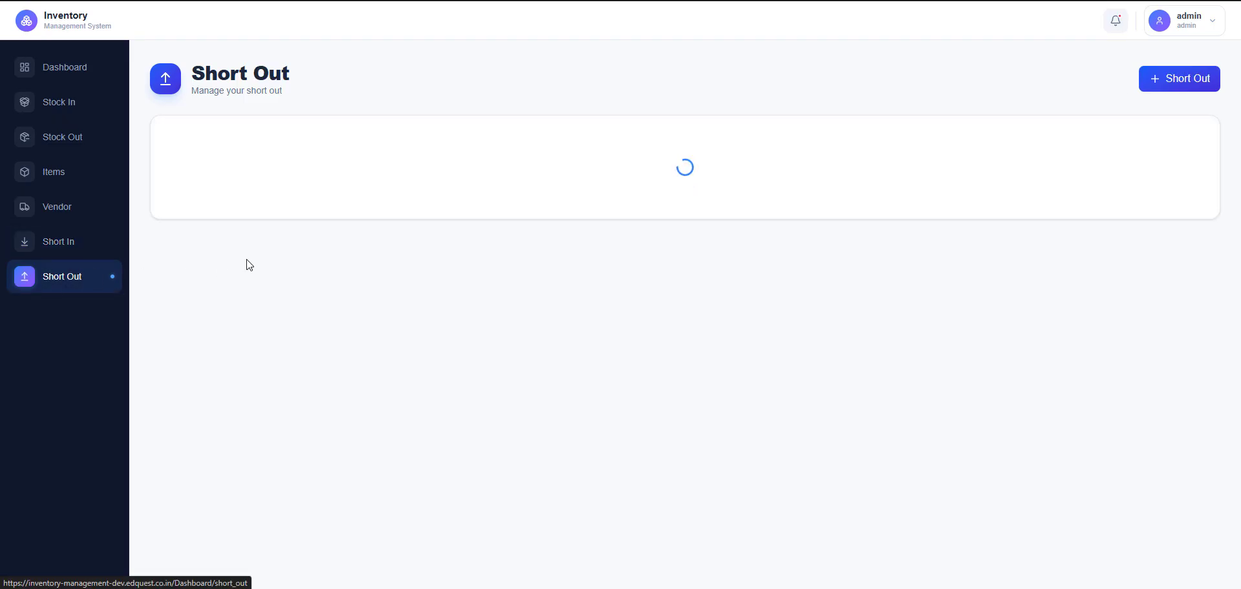
left_click(1171, 80)
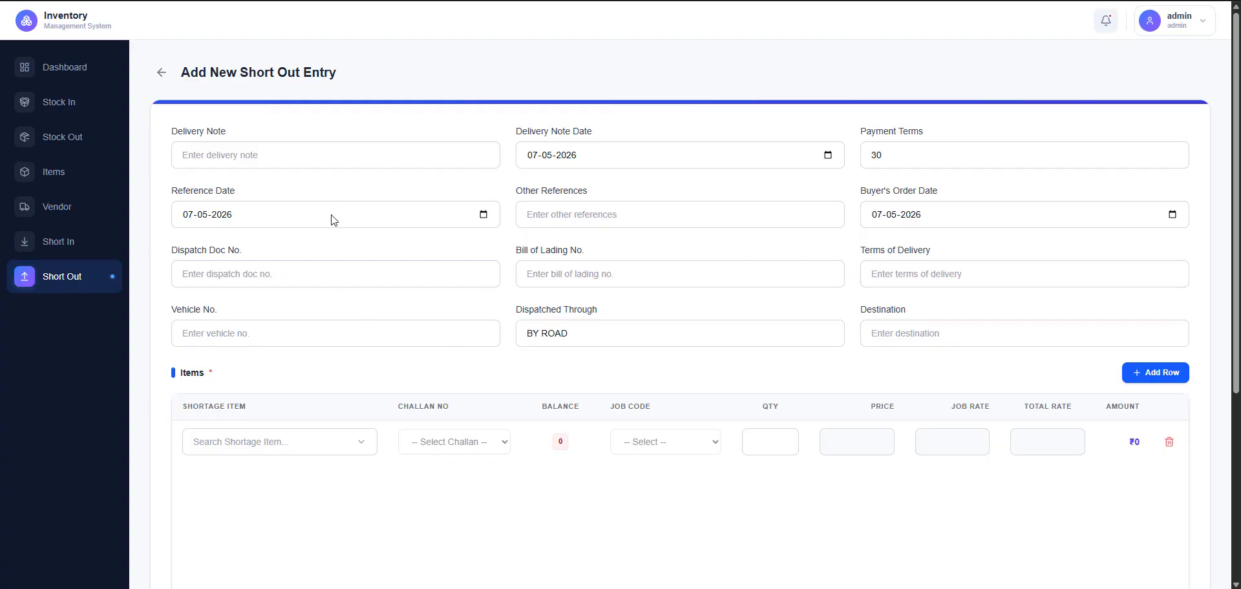
left_click(59, 107)
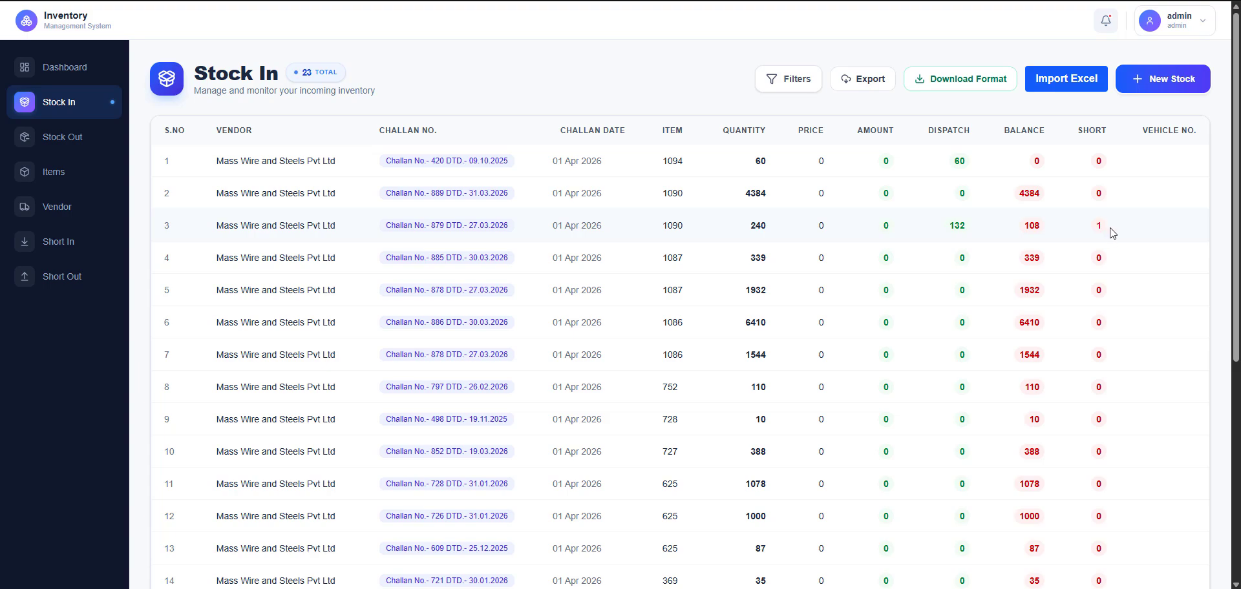
double_click(1099, 225)
scroll(1097, 299, "down", 4)
scroll(1096, 311, "up", 4)
- Review the dashboard's stock balance, Stock In and Stock Out tables, and the total available stock
left_click(58, 70)
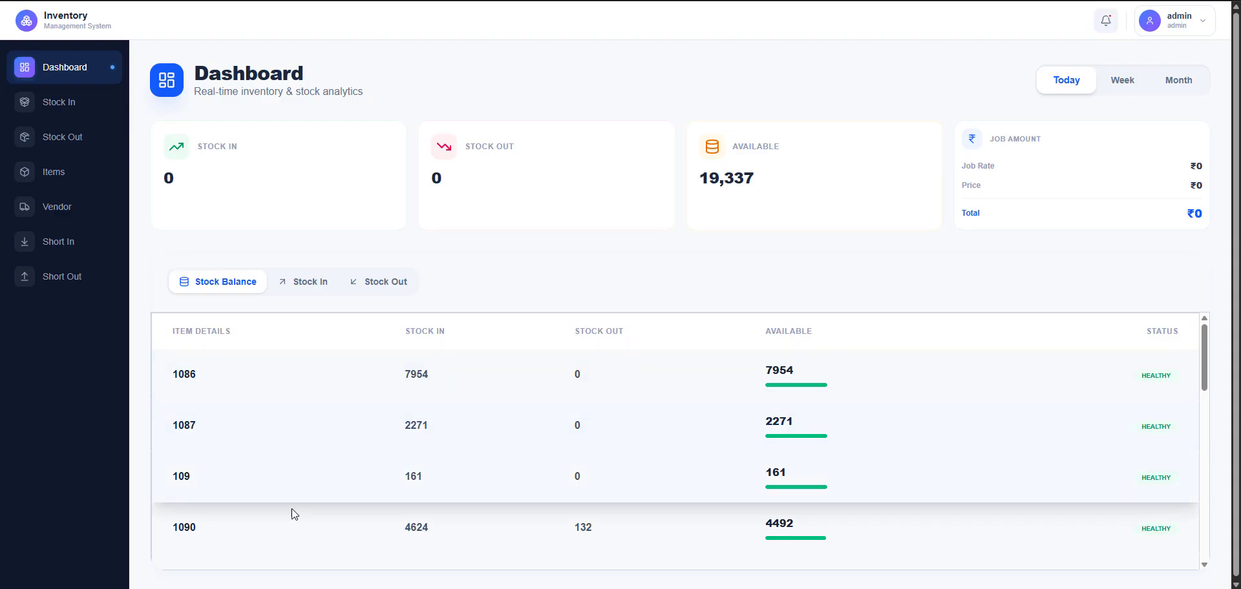
left_click(303, 283)
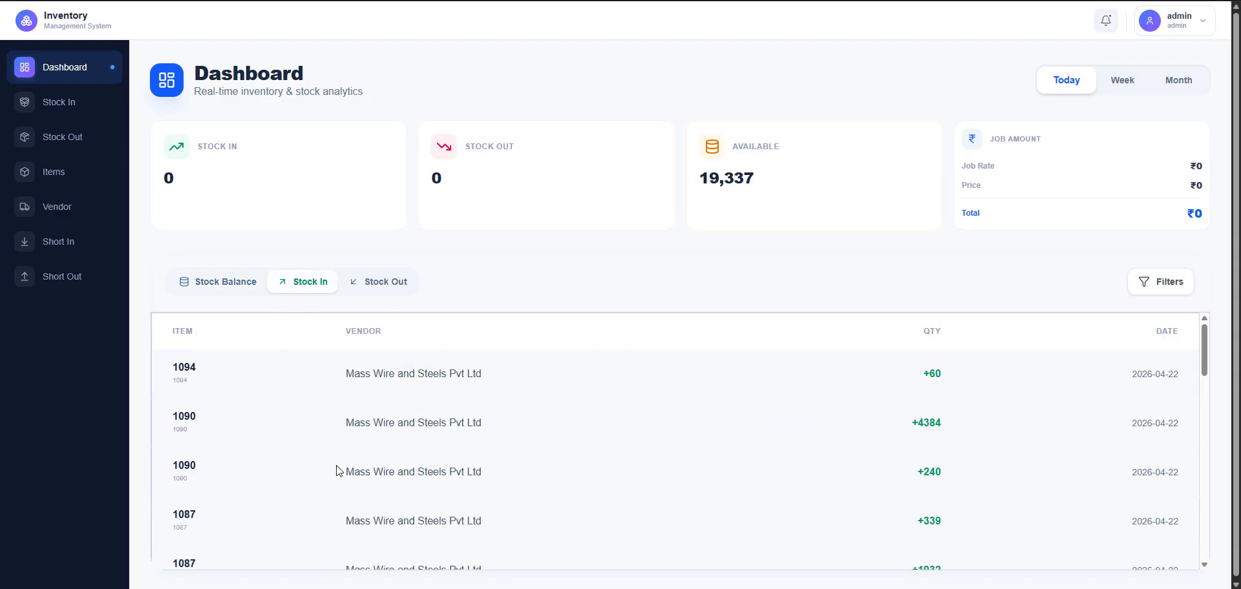
left_click(382, 290)
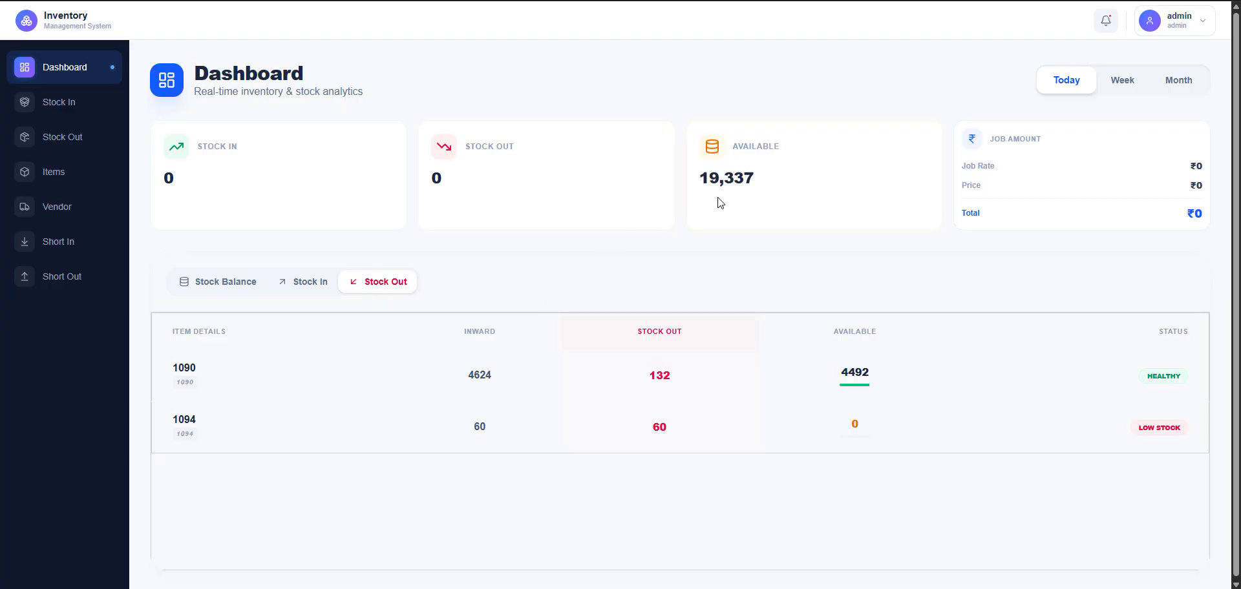
left_click_drag(757, 180, 702, 183)
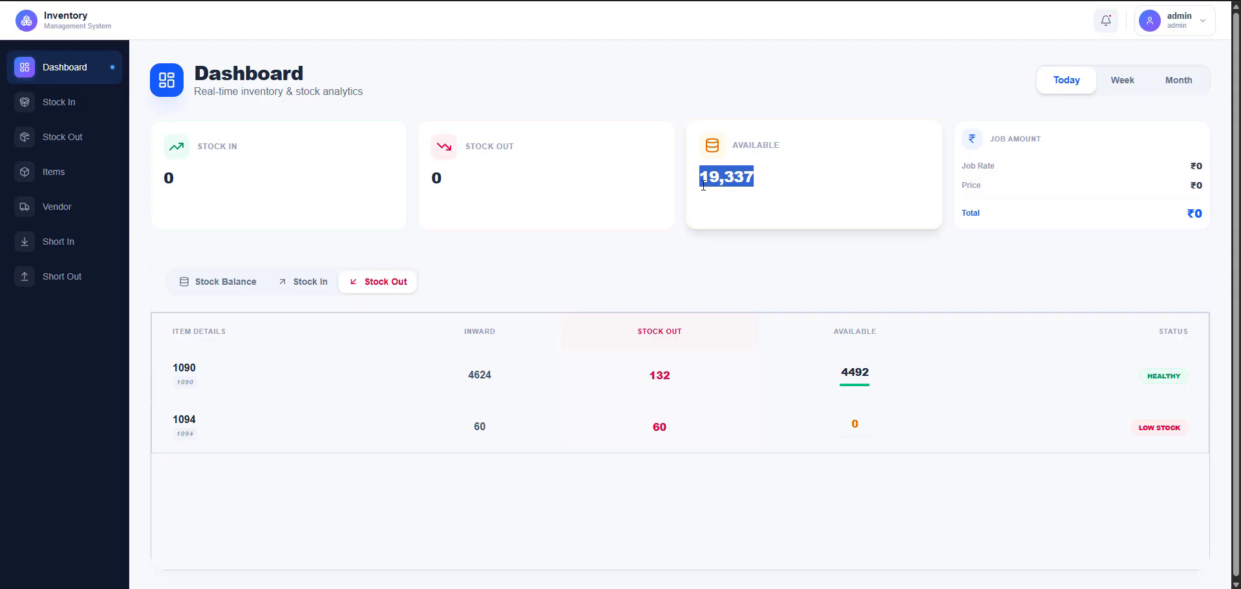
left_click(711, 212)
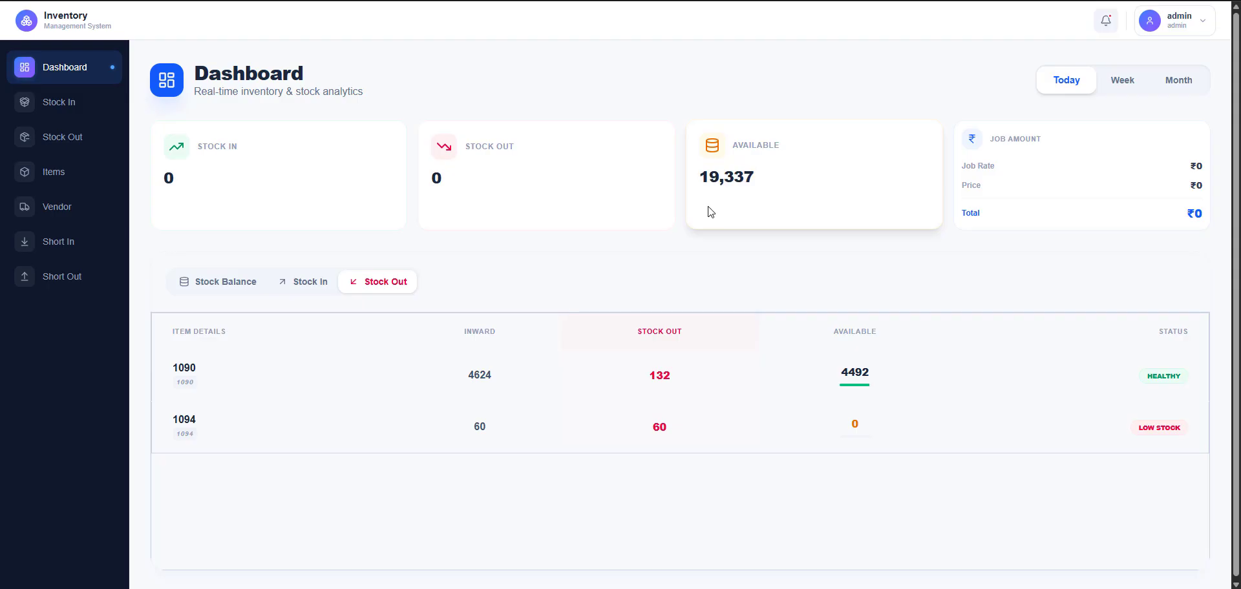